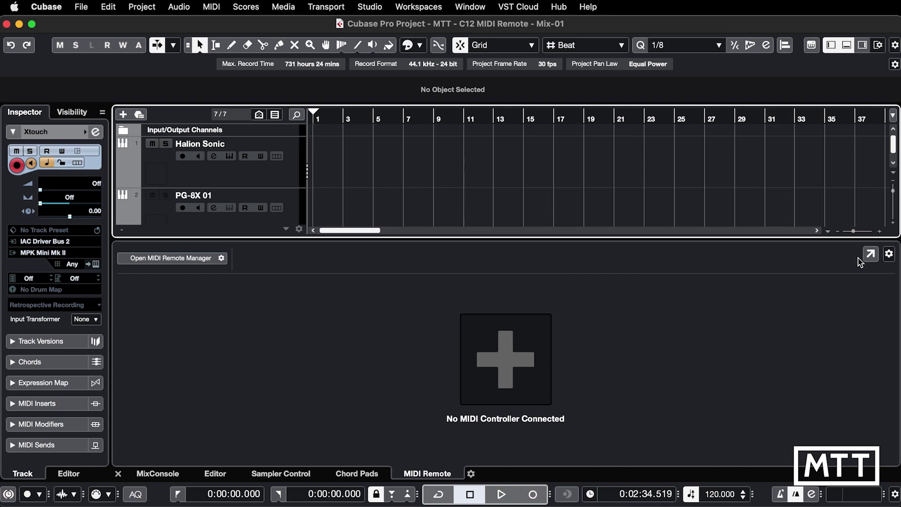
Step: Show the Scripting Tools in the MIDI Remote toolbar and open the script folder in Finder
{"action": "left_click", "coordinate": [889, 256]}
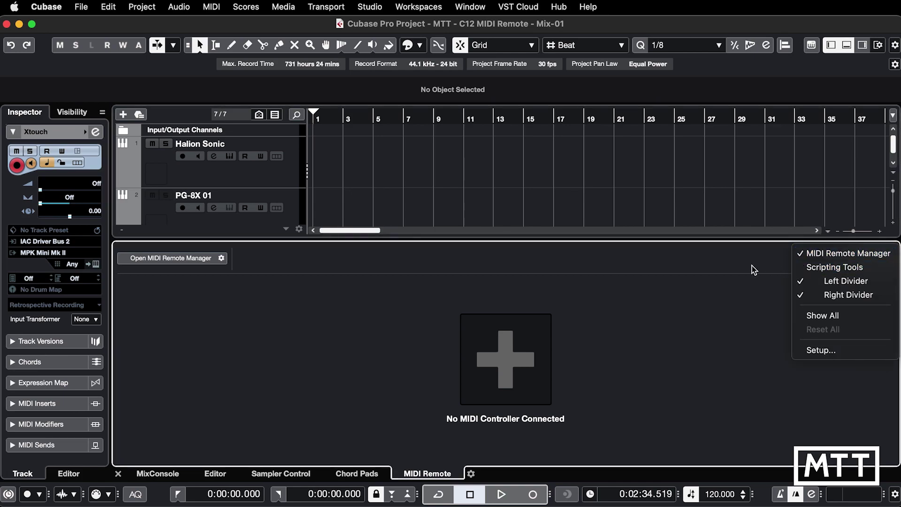
{"action": "left_click", "coordinate": [834, 267]}
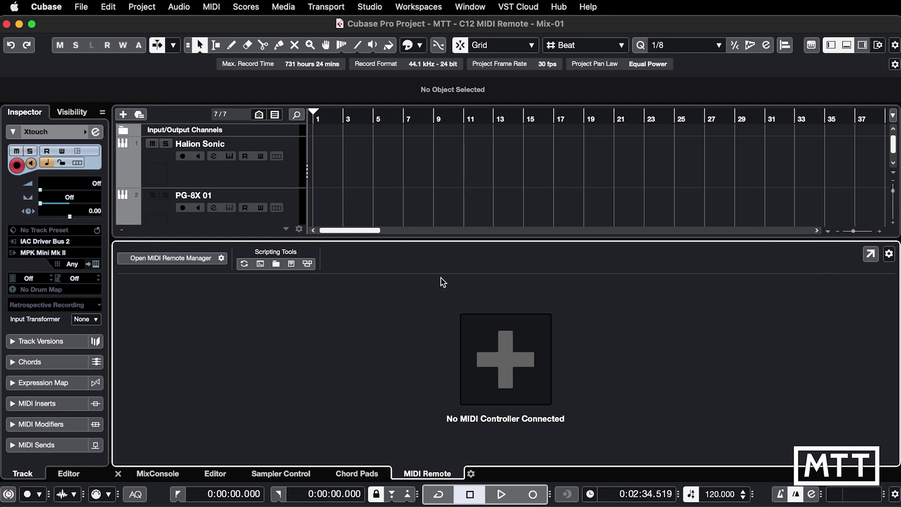
{"action": "left_click", "coordinate": [277, 264]}
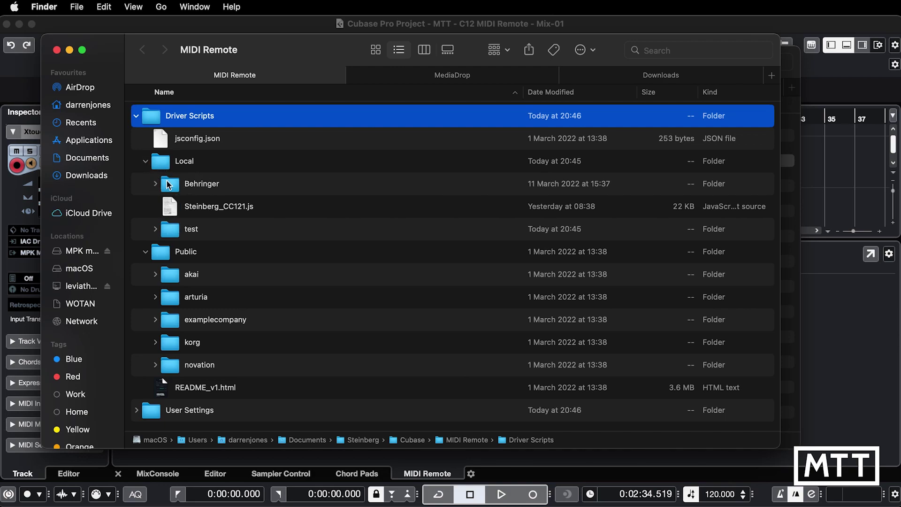
Step: Collapse the Local folder and examine the novation, korg, arturia and akai folders inside Public for a similar controller's script
{"action": "left_click", "coordinate": [145, 161]}
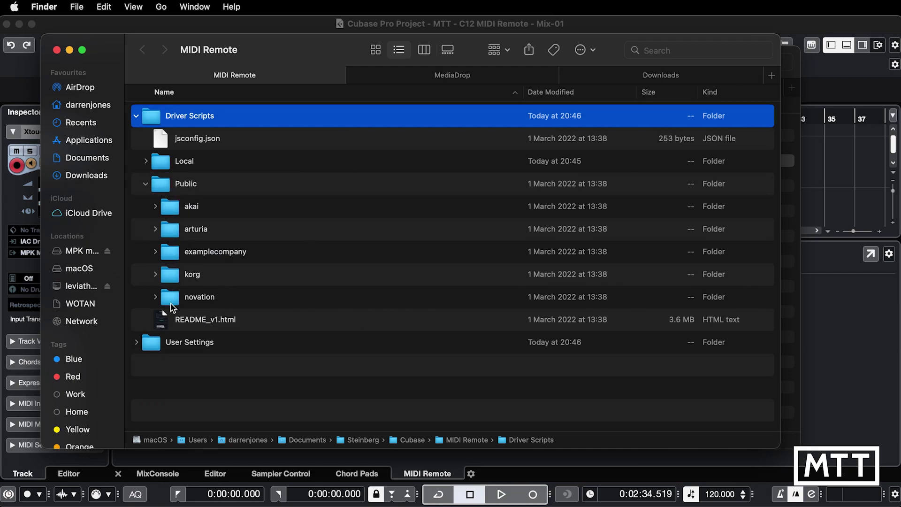
{"action": "left_click", "coordinate": [156, 296]}
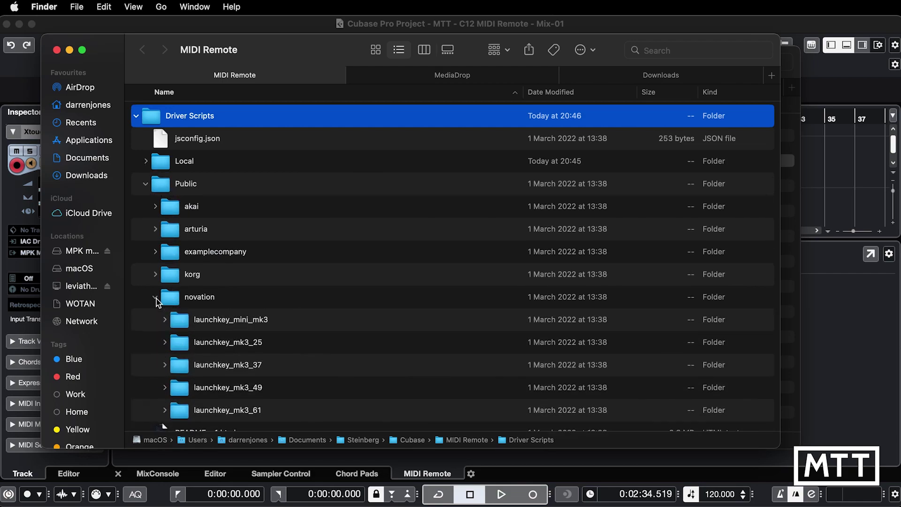
{"action": "left_click", "coordinate": [156, 297]}
{"action": "left_click", "coordinate": [155, 274]}
{"action": "left_click", "coordinate": [155, 274]}
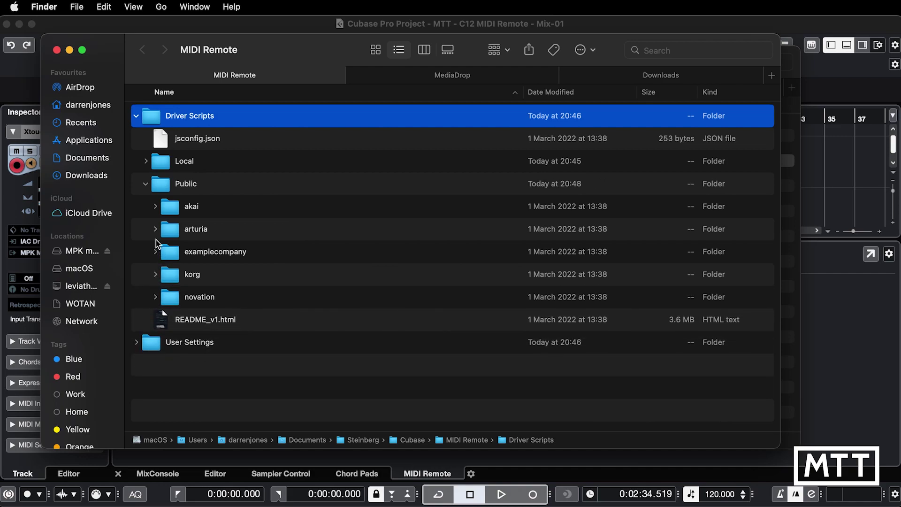
{"action": "left_click", "coordinate": [155, 229]}
{"action": "left_click", "coordinate": [155, 229]}
{"action": "left_click", "coordinate": [156, 206]}
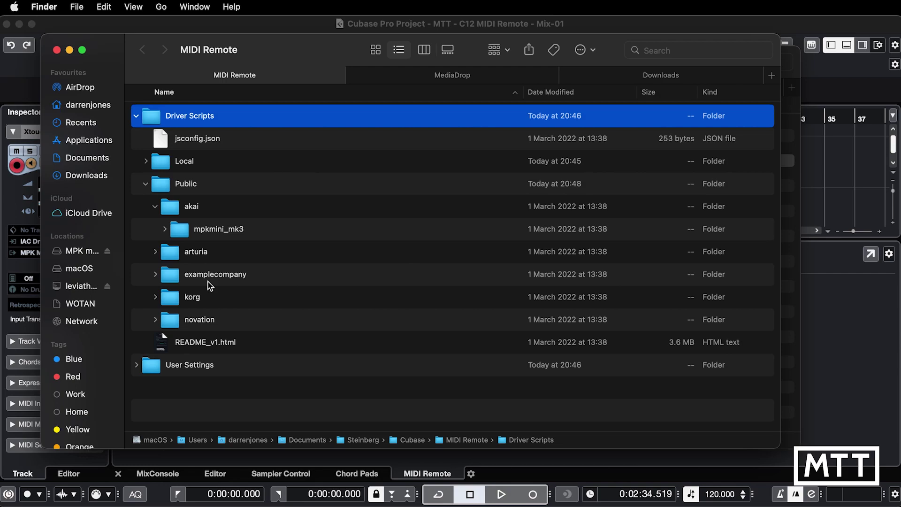
Step: Copy the akai folder from Public and paste it into the Local folder
{"action": "right_click", "coordinate": [170, 211]}
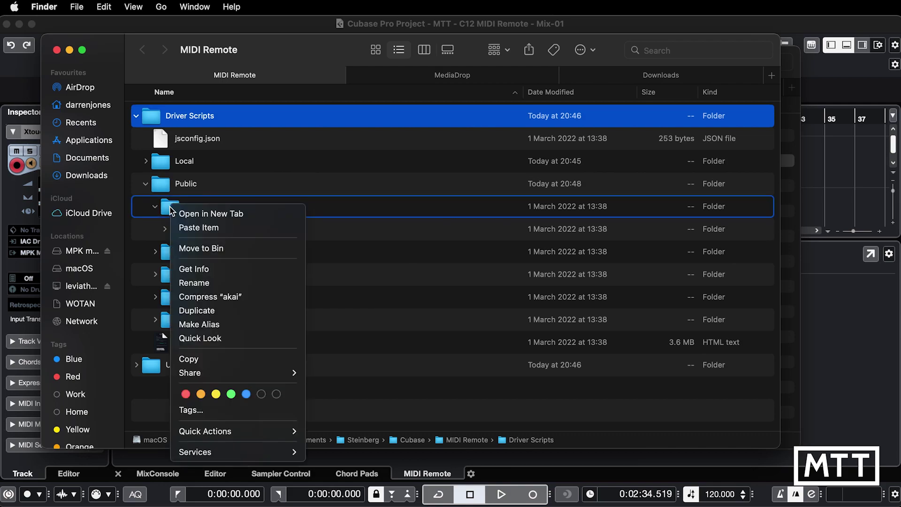
{"action": "key", "text": "Escape"}
{"action": "left_click", "coordinate": [176, 211]}
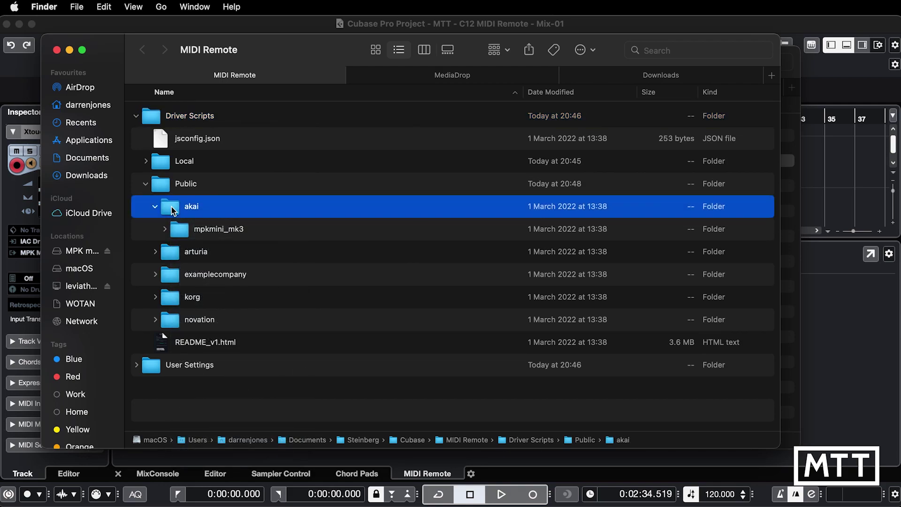
{"action": "right_click", "coordinate": [175, 210]}
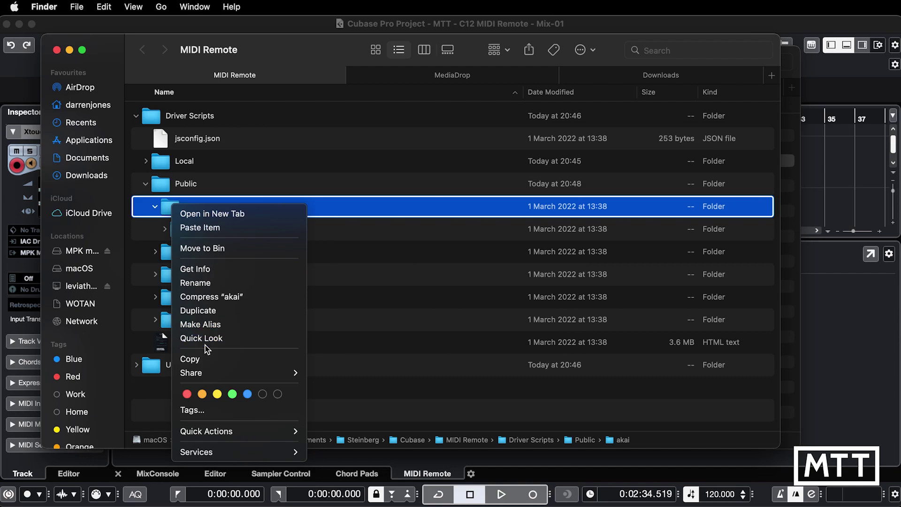
{"action": "left_click", "coordinate": [207, 359]}
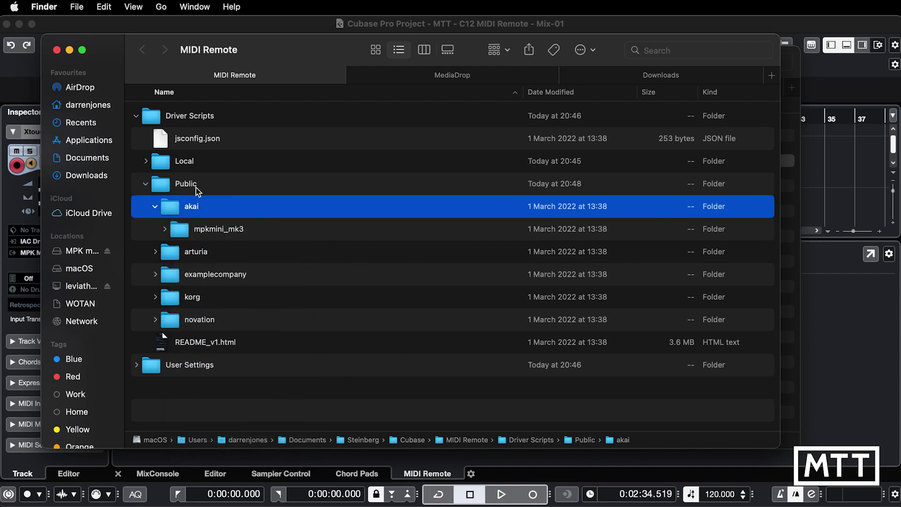
{"action": "left_click", "coordinate": [168, 163]}
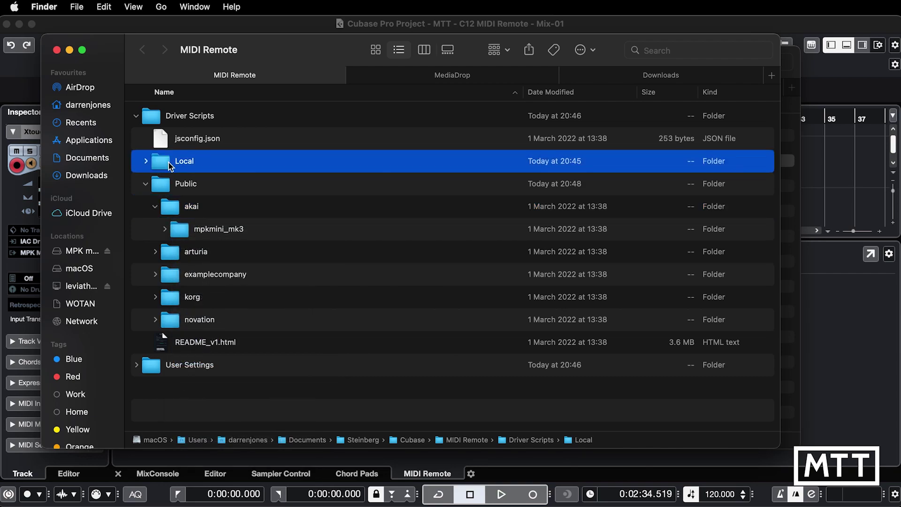
{"action": "right_click", "coordinate": [162, 166]}
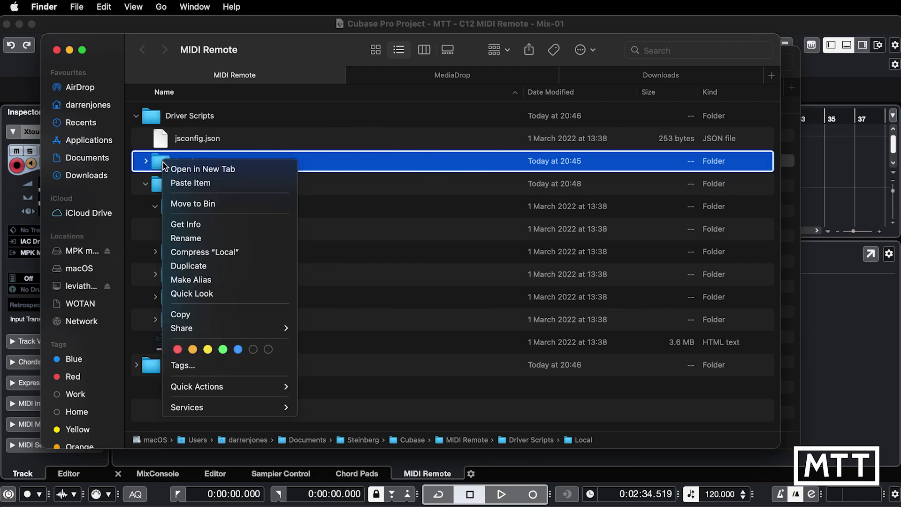
{"action": "left_click", "coordinate": [177, 184]}
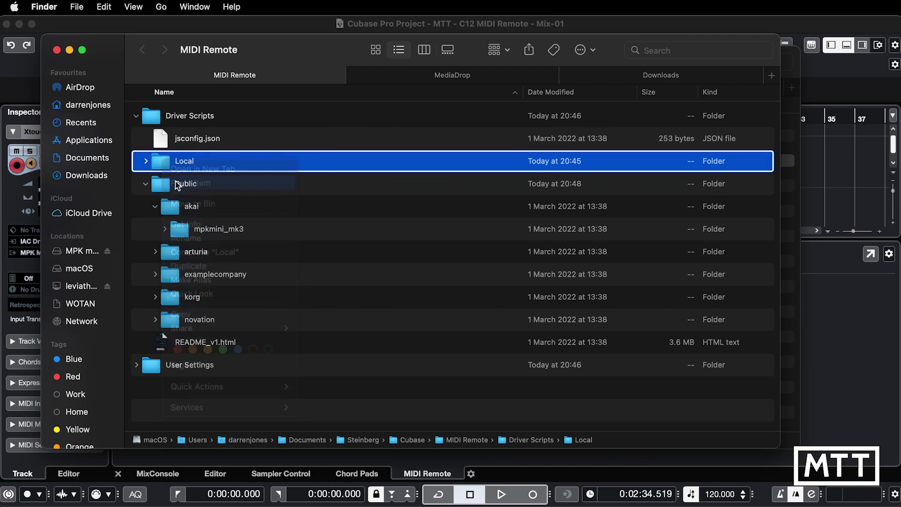
Step: Rename the mpkmini_mk3 folder inside Local's akai folder as mpkmini_mk2
{"action": "left_click", "coordinate": [147, 161]}
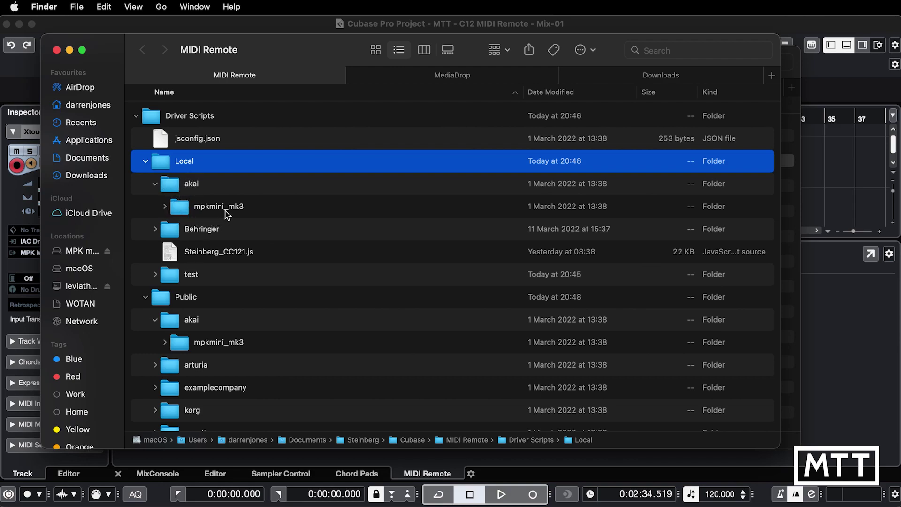
{"action": "left_click", "coordinate": [166, 207]}
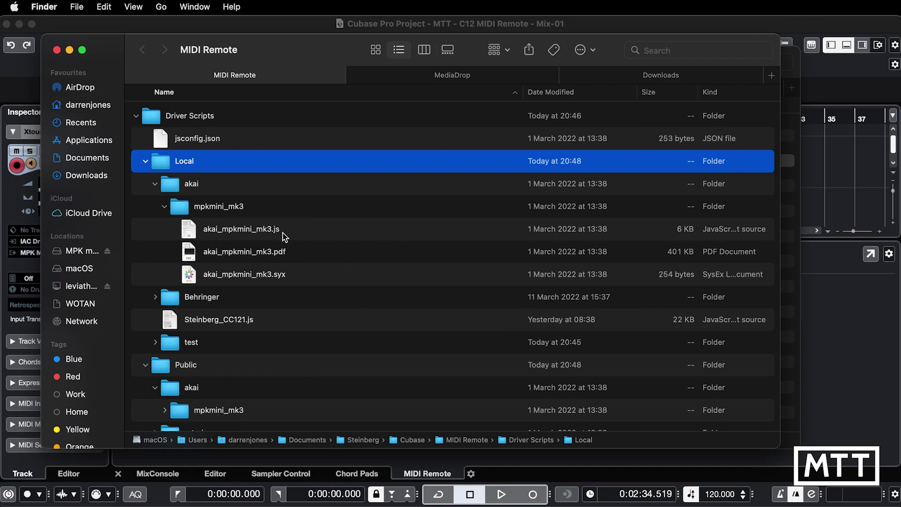
{"action": "left_click", "coordinate": [239, 206]}
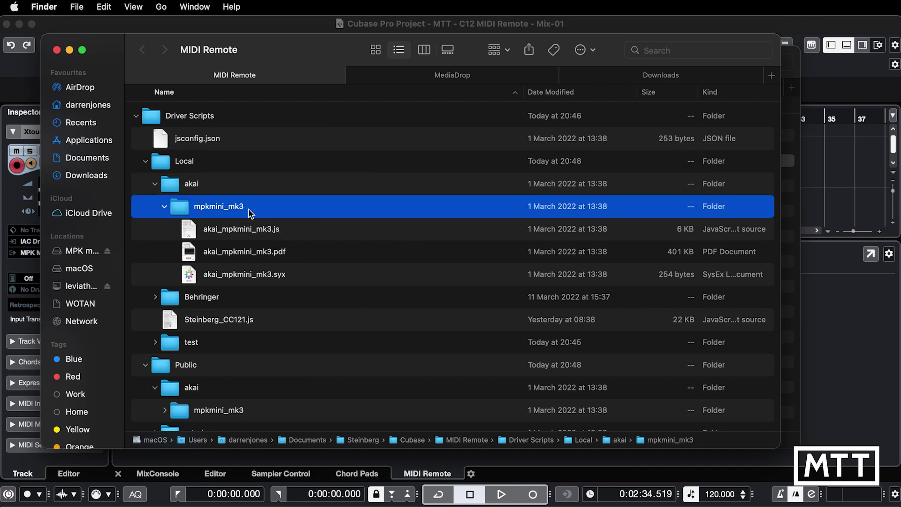
{"action": "left_click", "coordinate": [243, 208]}
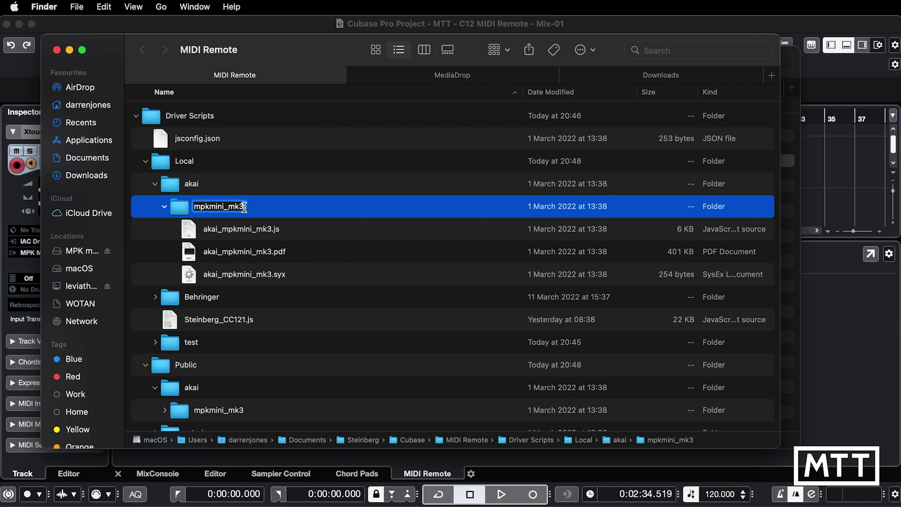
{"action": "key", "text": "BackSpace"}
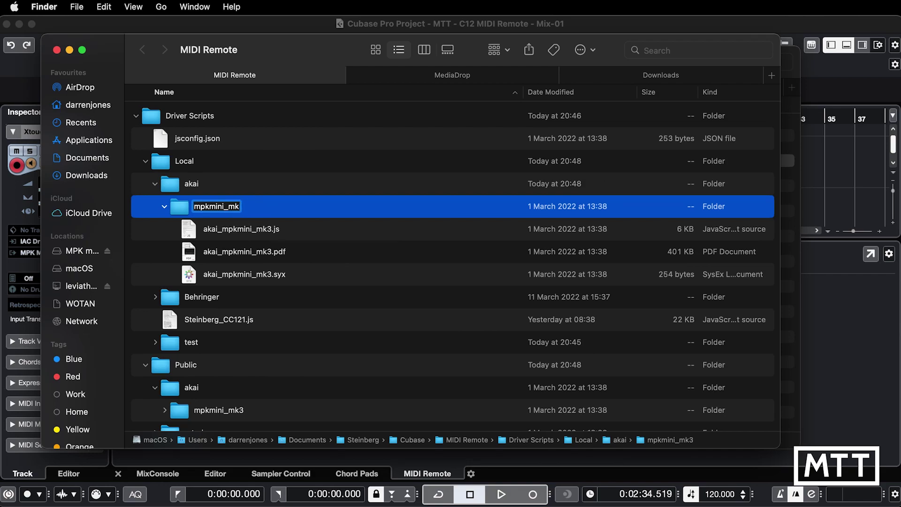
{"action": "type", "text": "2"}
{"action": "key", "text": "Return"}
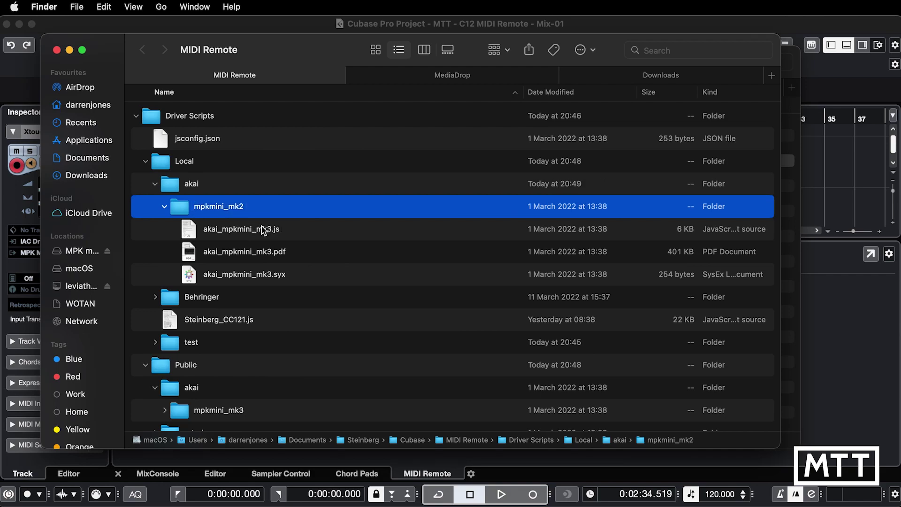
Step: Rename the JavaScript file in the mpkmini_mk2 folder as akai_mpkmini_mk2.js
{"action": "left_click", "coordinate": [270, 233]}
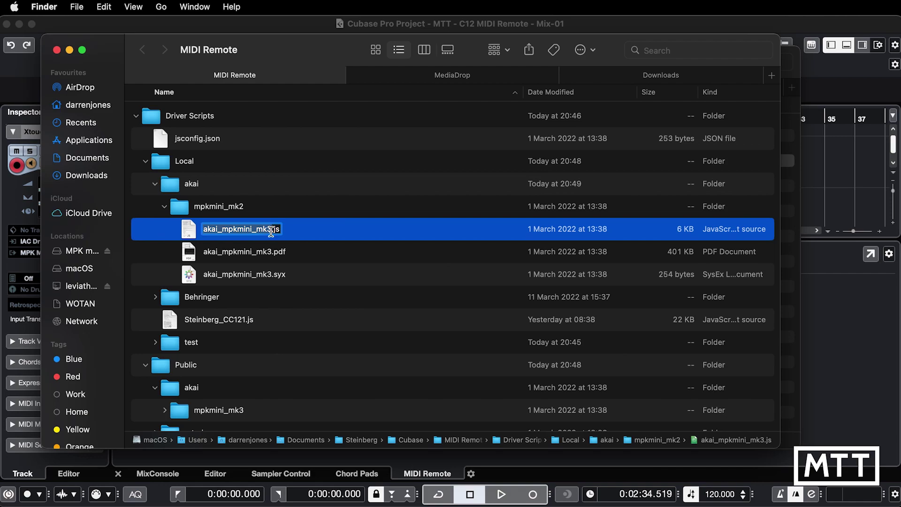
{"action": "left_click", "coordinate": [271, 229]}
{"action": "key", "text": "Right"}
{"action": "key", "text": "BackSpace"}
{"action": "type", "text": "2"}
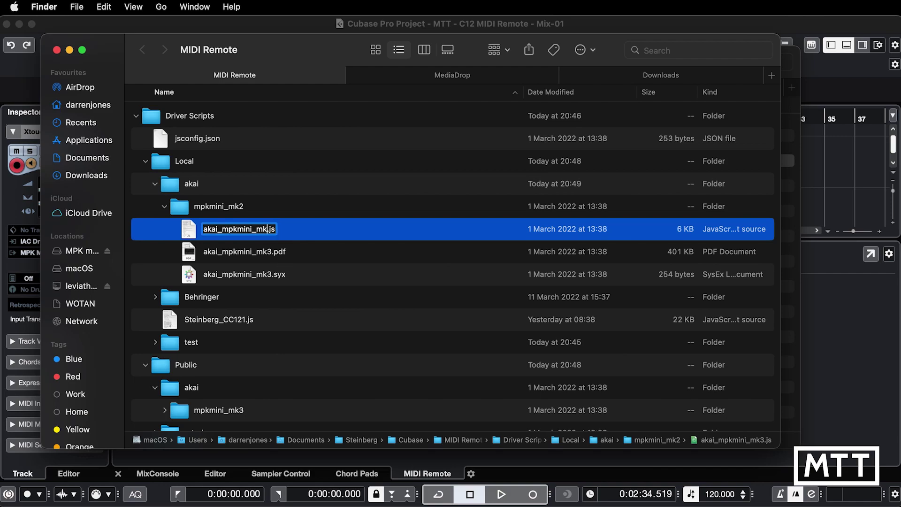
{"action": "key", "text": "Return"}
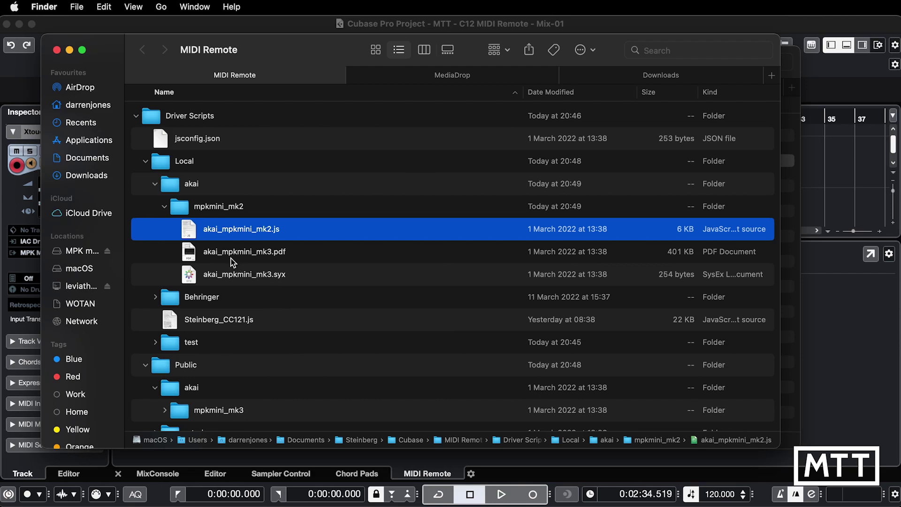
Step: Delete akai_mpkmini_mk3.pdf and akai_mpkmini_mk3.syx from the mpkmini_mk2 folder
{"action": "left_click", "coordinate": [190, 258]}
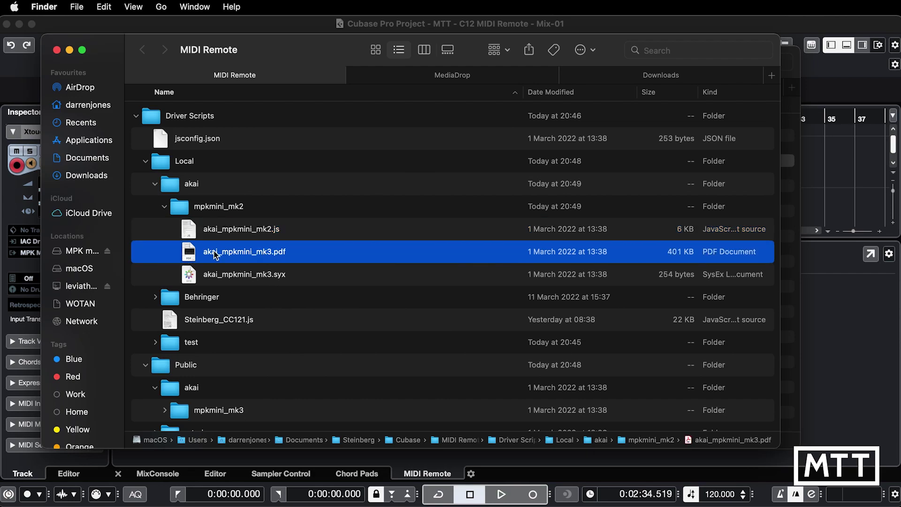
{"action": "right_click", "coordinate": [207, 255]}
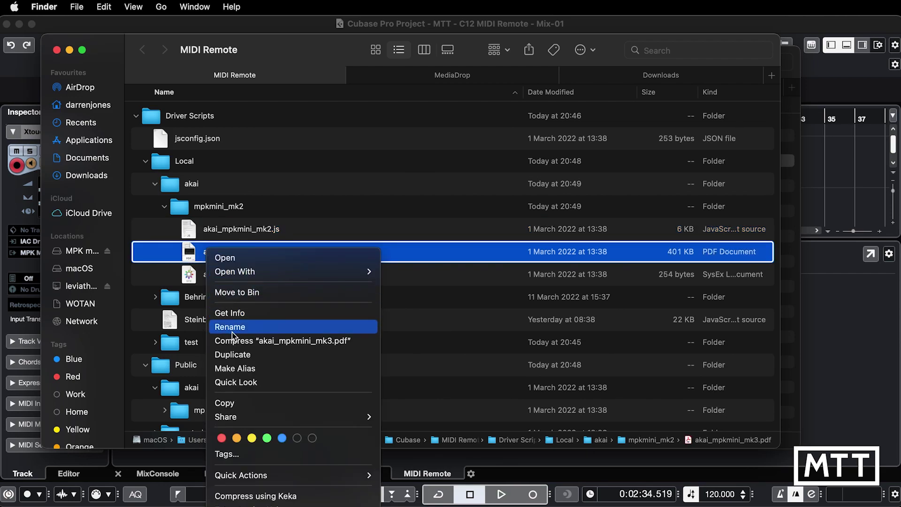
{"action": "left_click", "coordinate": [194, 260]}
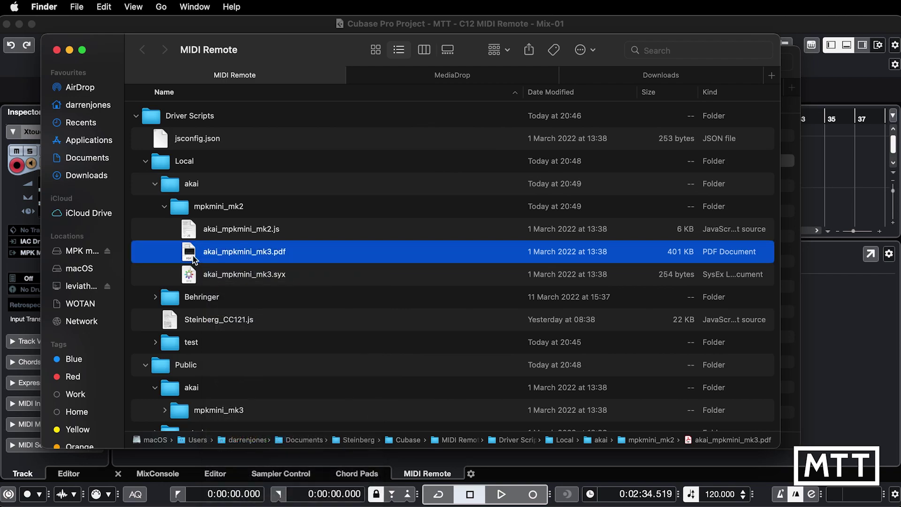
{"action": "key", "text": "super+BackSpace"}
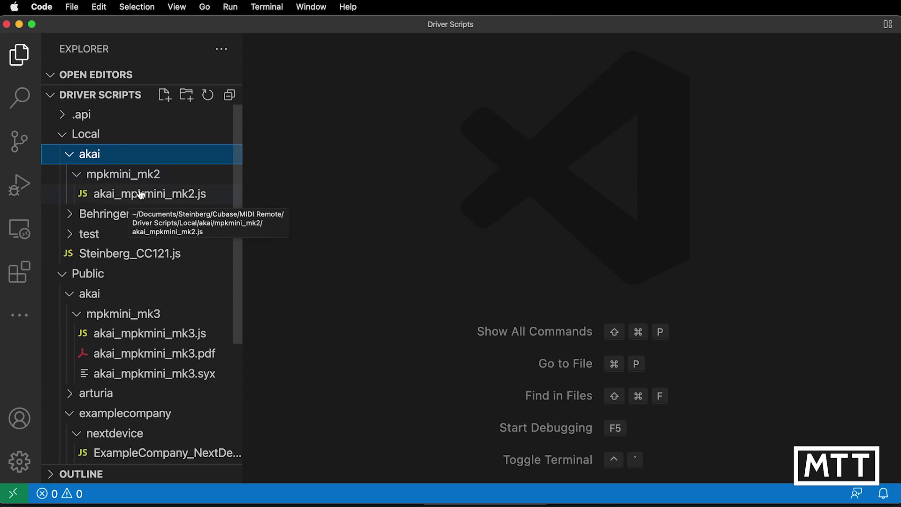
Step: In Visual Studio Code, open Local's akai_mpkmini_mk2.js and review its driver setup code with the file explorer hidden
{"action": "left_click", "coordinate": [165, 199]}
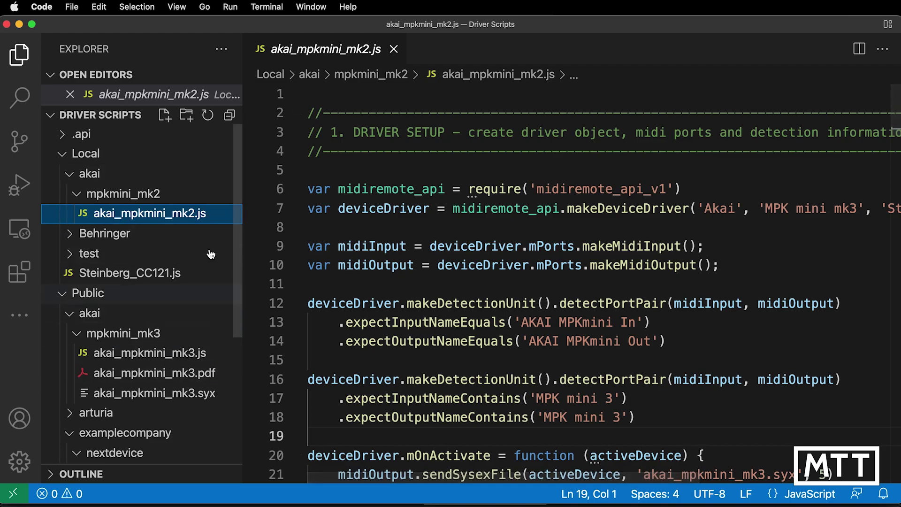
{"action": "key", "text": "super+b"}
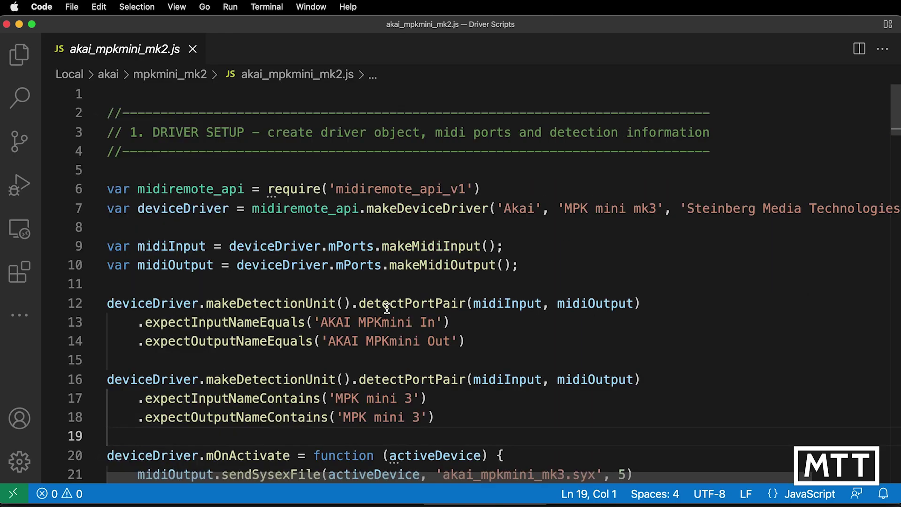
{"action": "scroll", "coordinate": [591, 327], "scroll_direction": "down", "scroll_amount": 4}
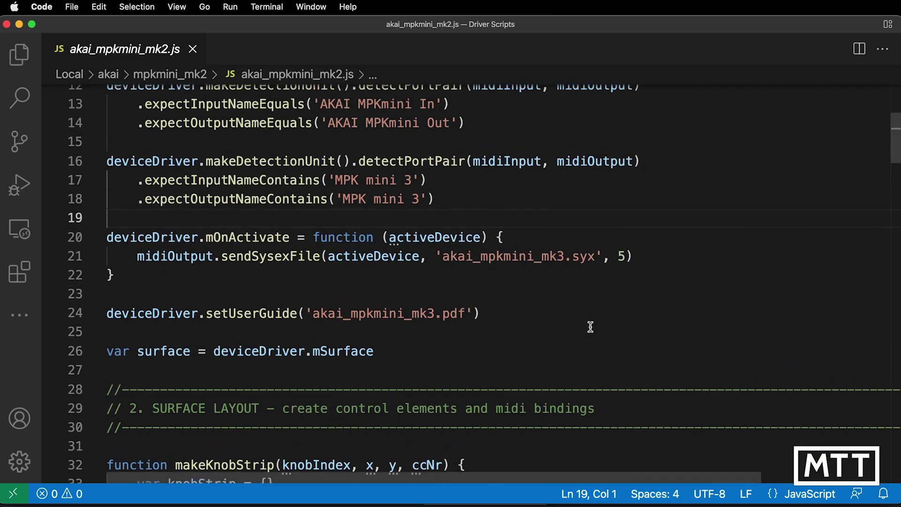
{"action": "scroll", "coordinate": [590, 327], "scroll_direction": "up", "scroll_amount": 3}
{"action": "scroll", "coordinate": [590, 326], "scroll_direction": "down", "scroll_amount": 1}
{"action": "scroll", "coordinate": [590, 326], "scroll_direction": "left", "scroll_amount": 1}
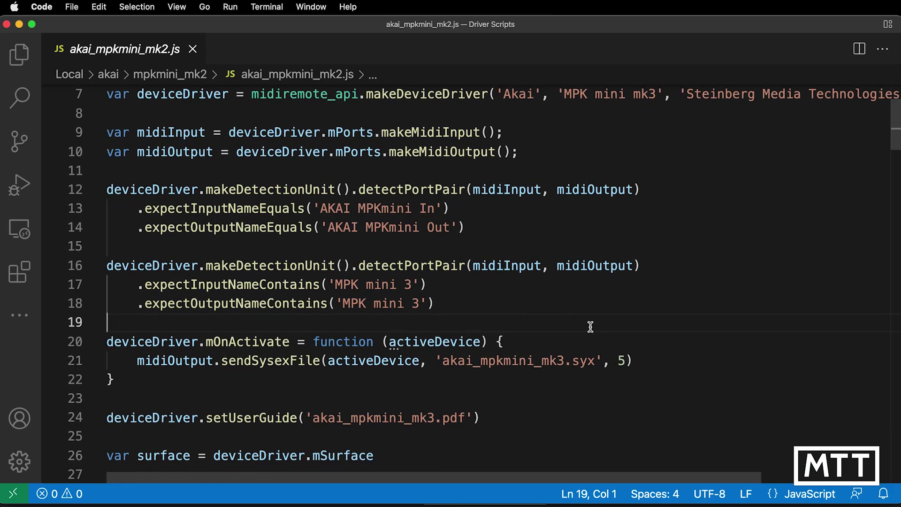
Step: Comment out the mOnActivate function that sends the SysEx file and the setUserGuide line
{"action": "left_click_drag", "start_coordinate": [126, 378], "coordinate": [106, 341]}
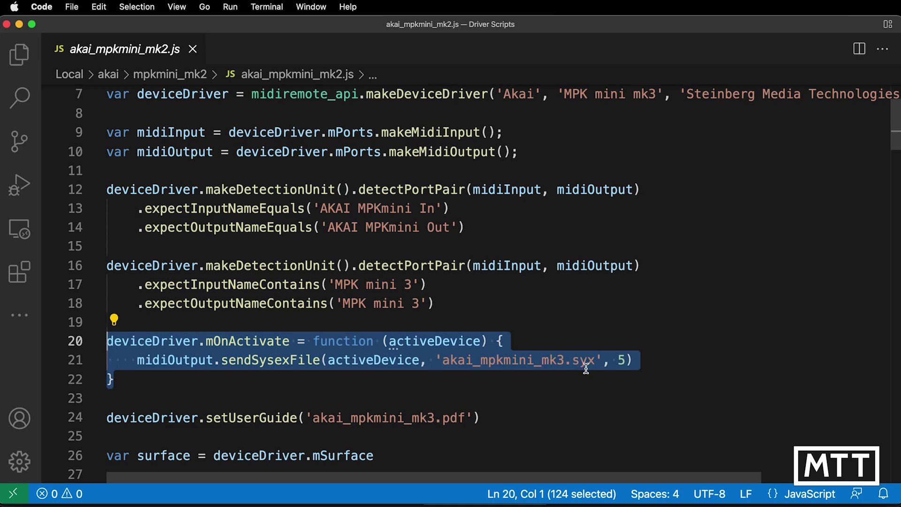
{"action": "key", "text": "super+slash"}
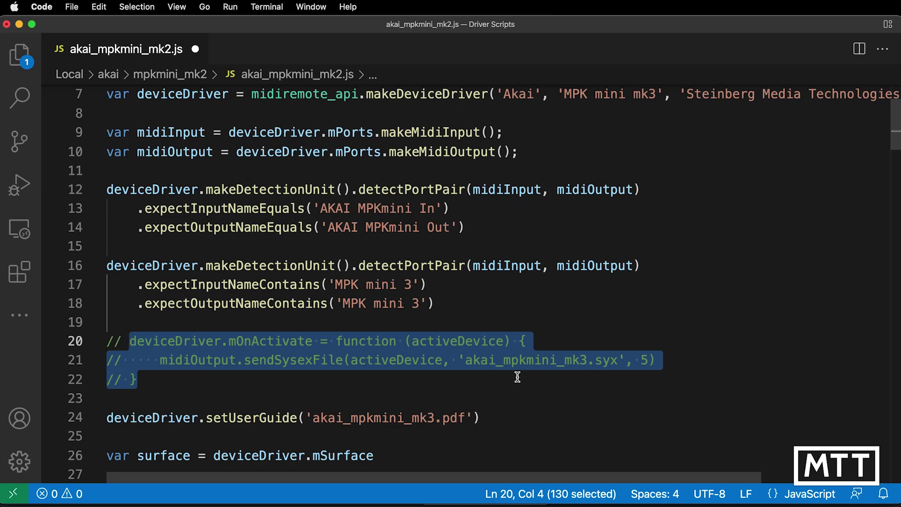
{"action": "left_click", "coordinate": [507, 416]}
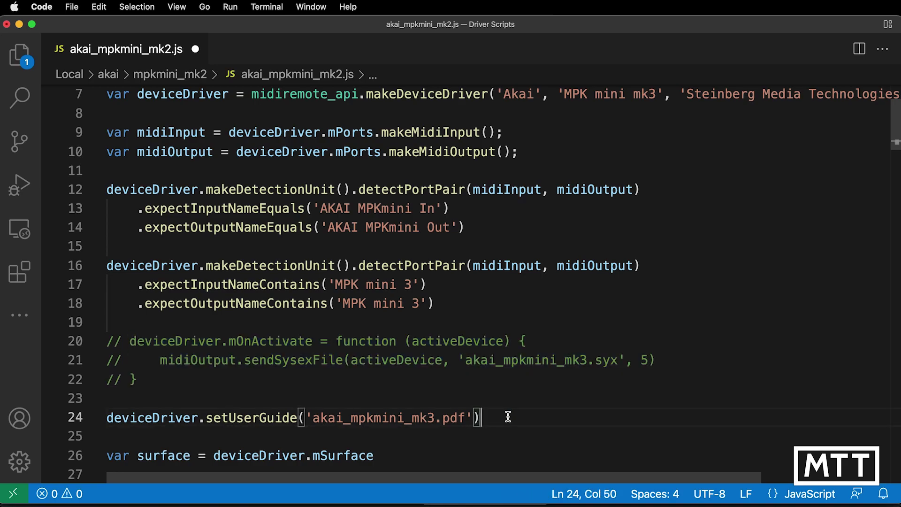
{"action": "key", "text": "super+slash"}
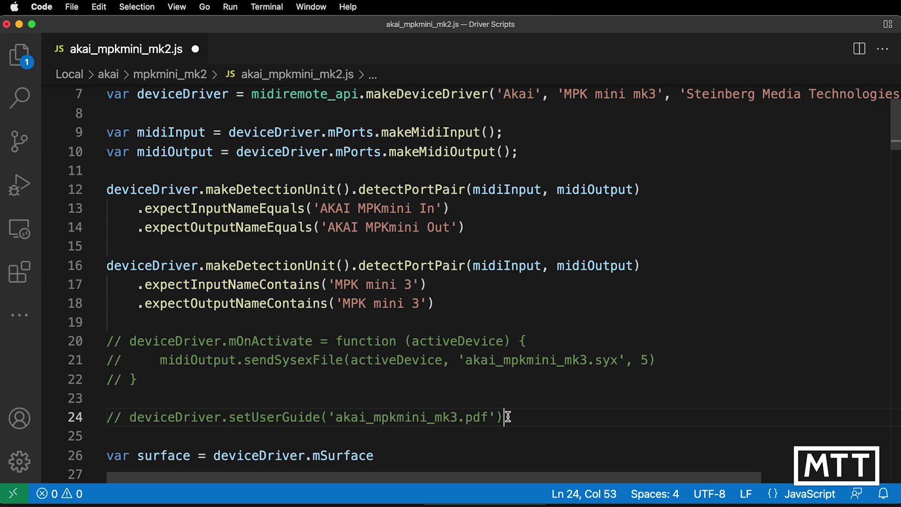
Step: Switch to Cubase and open the MIDI Remote Script Console to check the controller's exact MIDI input and output port names
{"action": "scroll", "coordinate": [516, 413], "scroll_direction": "up", "scroll_amount": 3}
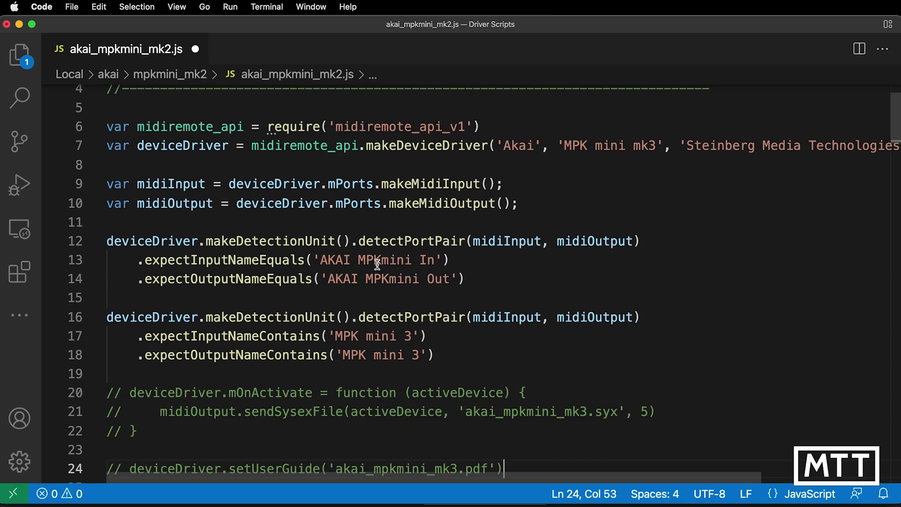
{"action": "key", "text": "super+Tab"}
{"action": "key", "text": "super+Tab"}
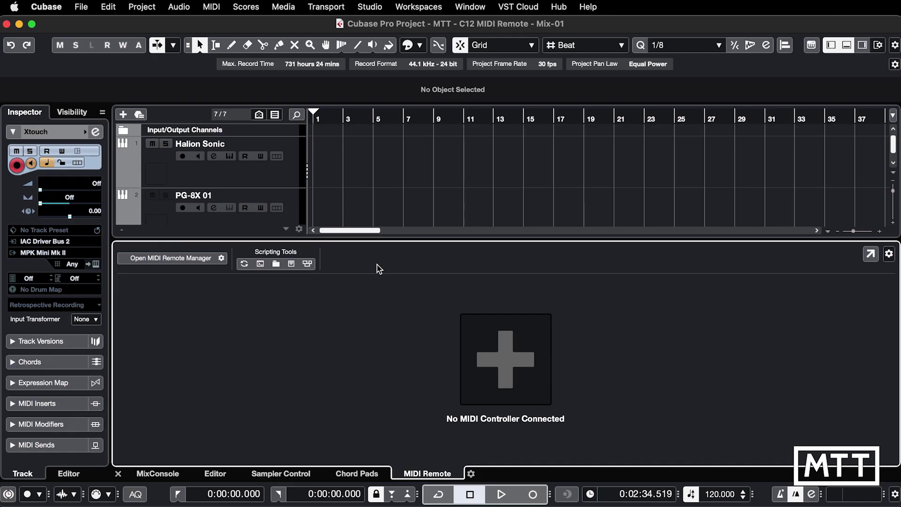
{"action": "left_click", "coordinate": [260, 265]}
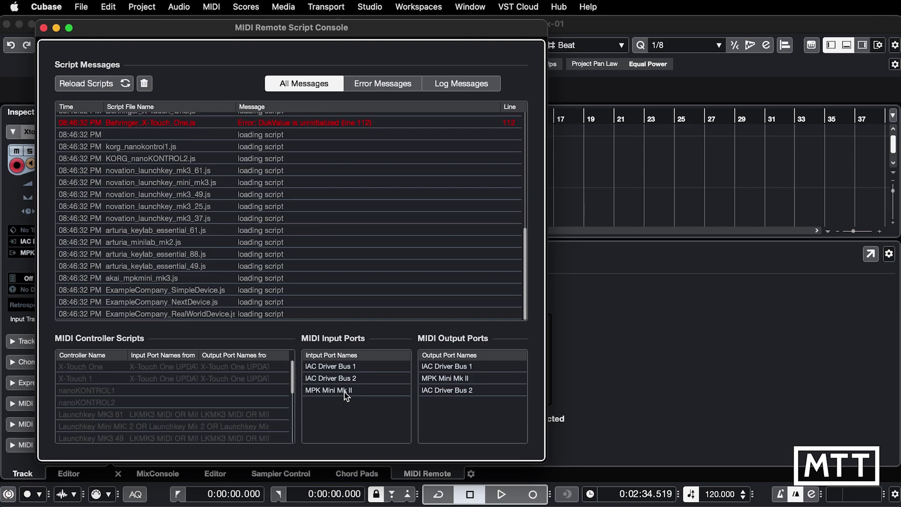
Step: In Visual Studio Code, set both the expectInputNameContains and expectOutputNameContains strings to 'MPK Mini Mk II'
{"action": "key", "text": "super+Tab"}
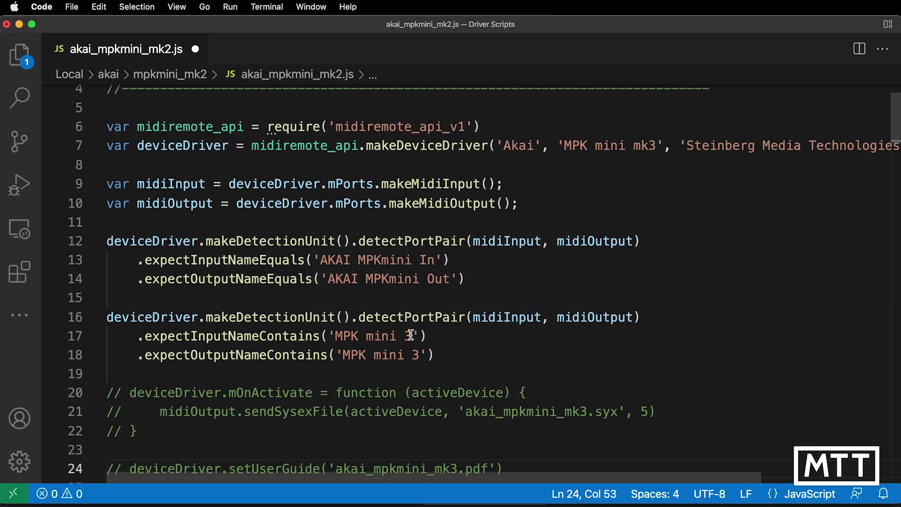
{"action": "left_click_drag", "start_coordinate": [410, 335], "coordinate": [366, 335]}
{"action": "type", "text": "Min"}
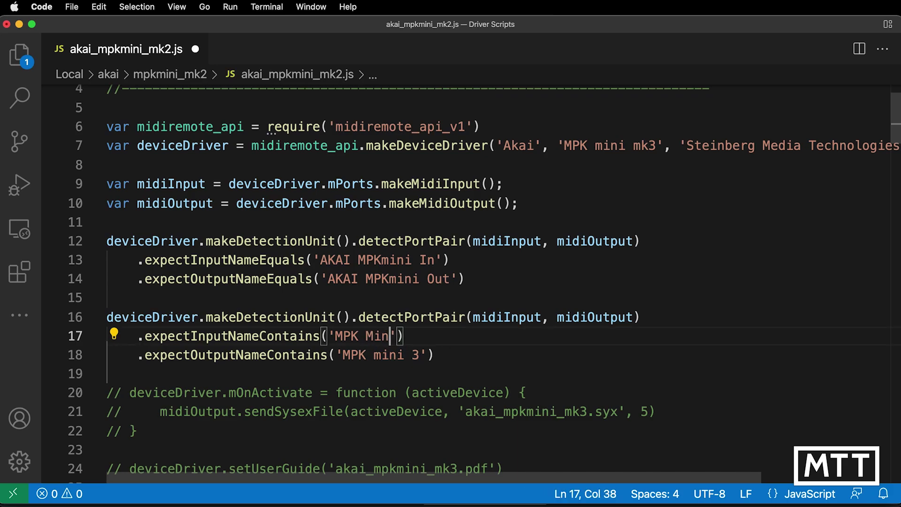
{"action": "type", "text": "i Mk II"}
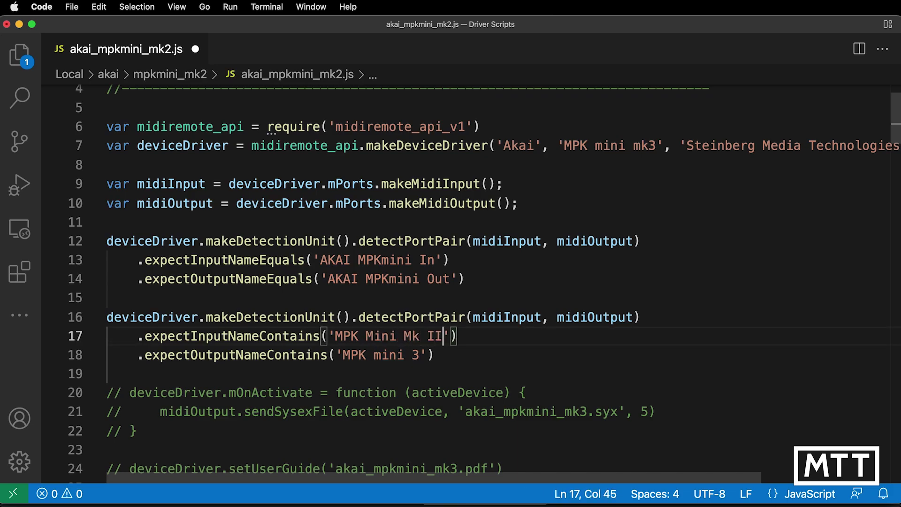
{"action": "left_click_drag", "start_coordinate": [422, 354], "coordinate": [377, 355]}
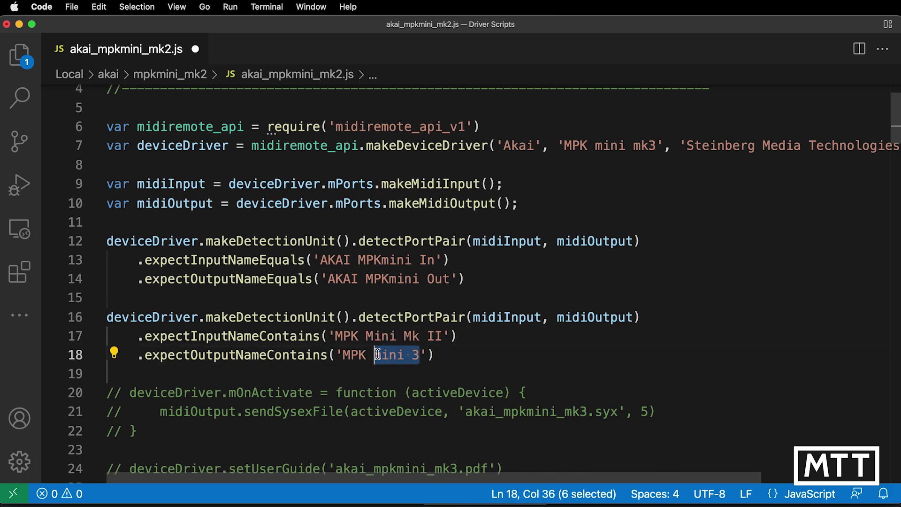
{"action": "type", "text": "Mi"}
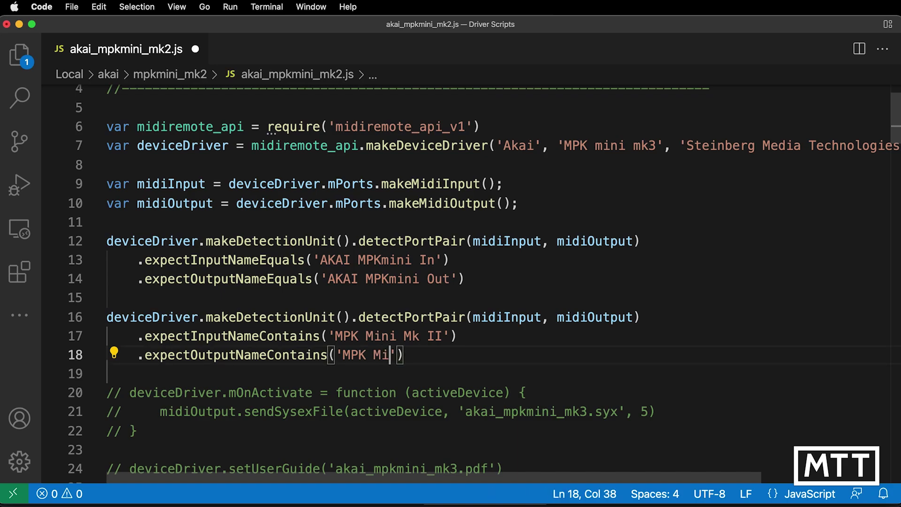
{"action": "type", "text": "ni Mk II"}
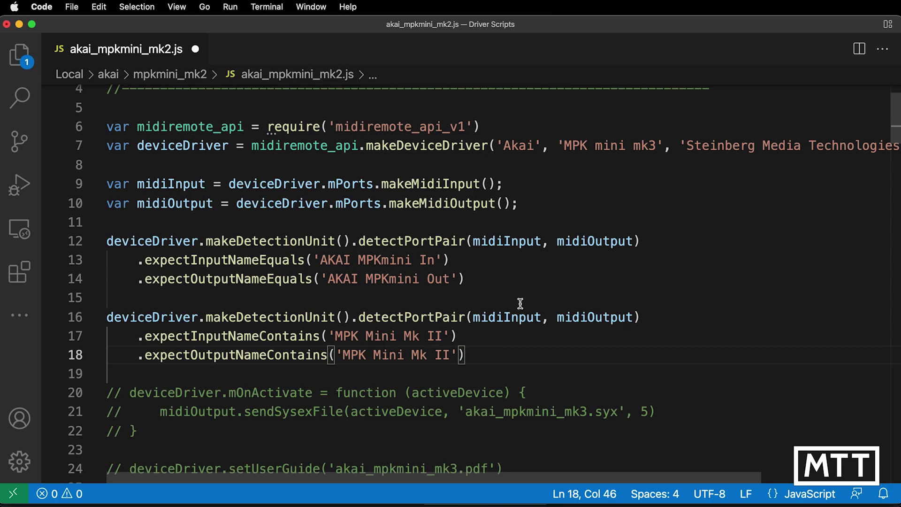
Step: Delete the detection unit block using expectInputNameEquals and expectOutputNameEquals, along with its leftover blank lines
{"action": "mouse_move", "coordinate": [489, 239]}
{"action": "left_click_drag", "start_coordinate": [468, 281], "coordinate": [103, 241]}
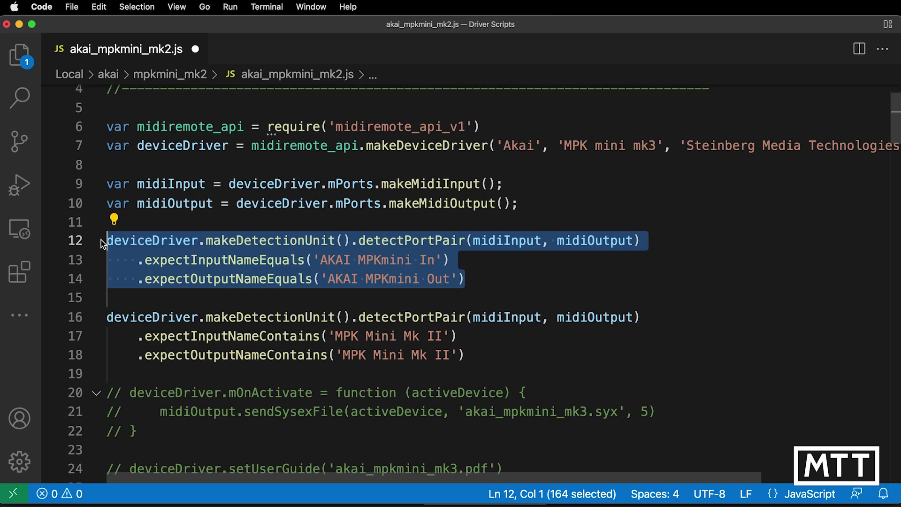
{"action": "key", "text": "BackSpace"}
{"action": "key", "text": "Down"}
{"action": "key", "text": "BackSpace"}
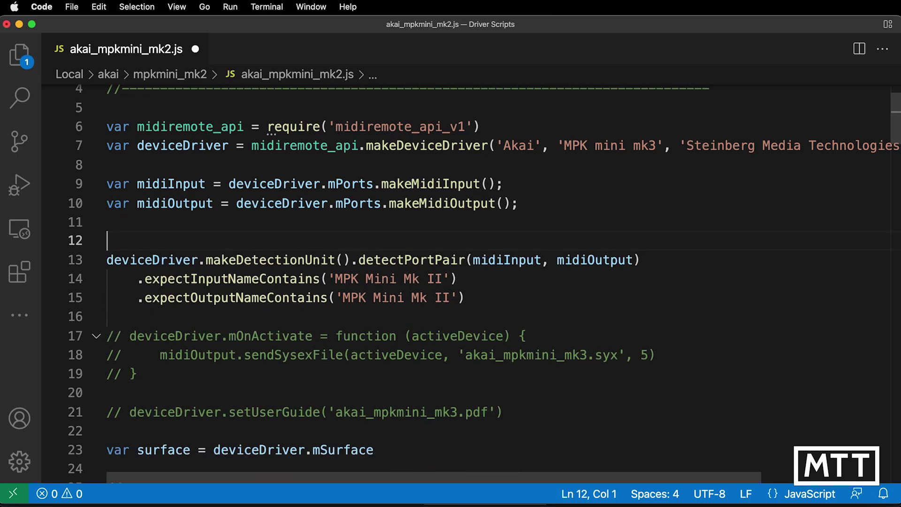
{"action": "key", "text": "BackSpace"}
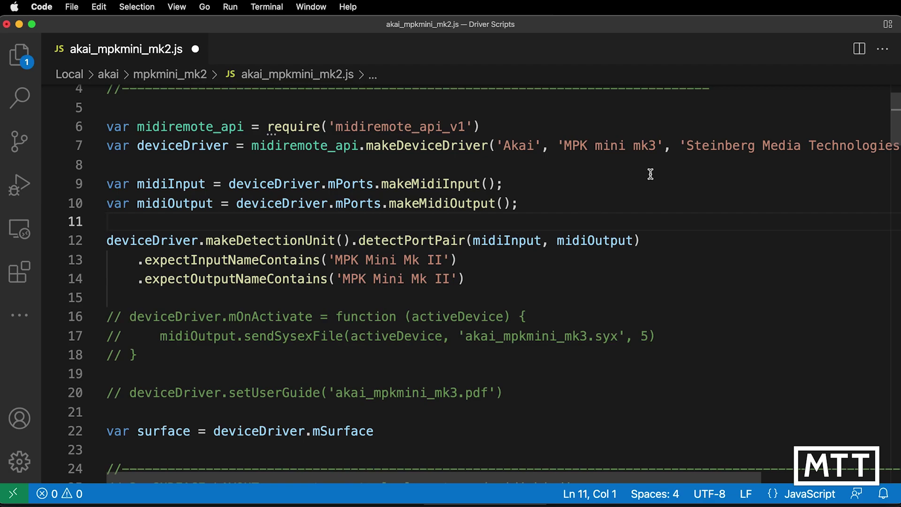
Step: Change the model name in the makeDeviceDriver call to 'MPK mini mk2'
{"action": "left_click", "coordinate": [655, 145]}
{"action": "key", "text": "BackSpace"}
{"action": "type", "text": "2"}
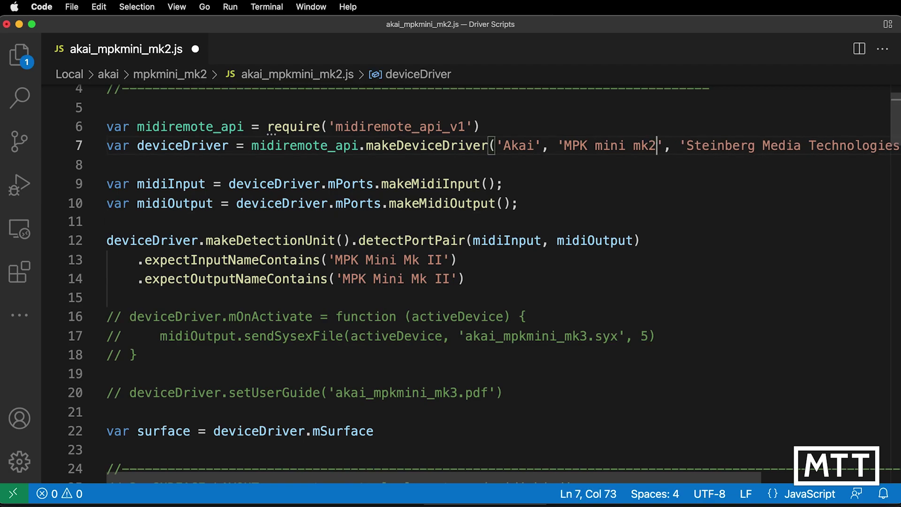
{"action": "left_click", "coordinate": [689, 145]}
{"action": "key", "text": "shift+End"}
{"action": "key", "text": "shift+Left"}
{"action": "key", "text": "shift+Left"}
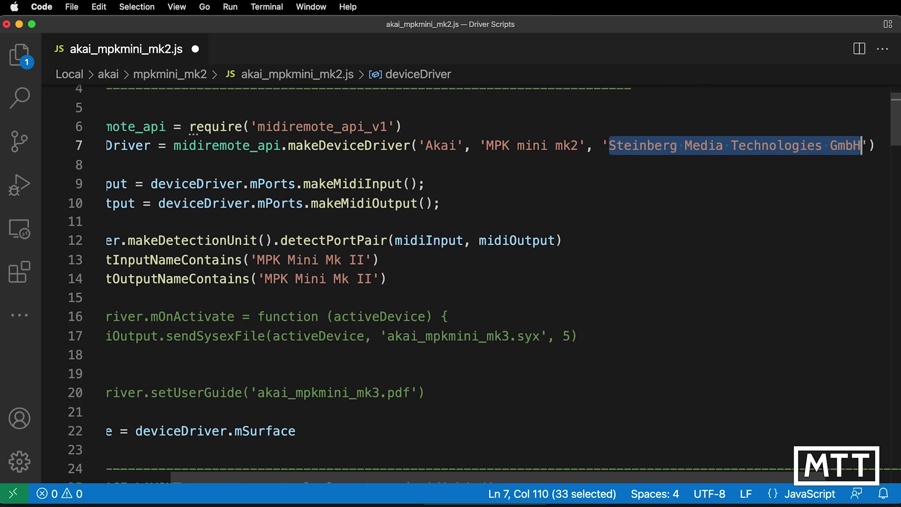
{"action": "key", "text": "Down"}
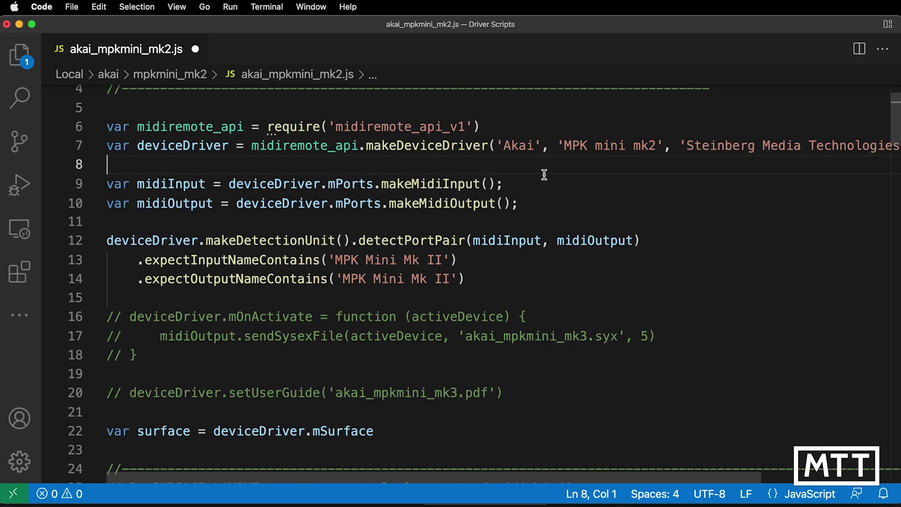
Step: Save akai_mpkmini_mk2.js, then reload the MIDI Remote scripts in Cubase's script console and close it
{"action": "scroll", "coordinate": [335, 230], "scroll_direction": "down", "scroll_amount": 1}
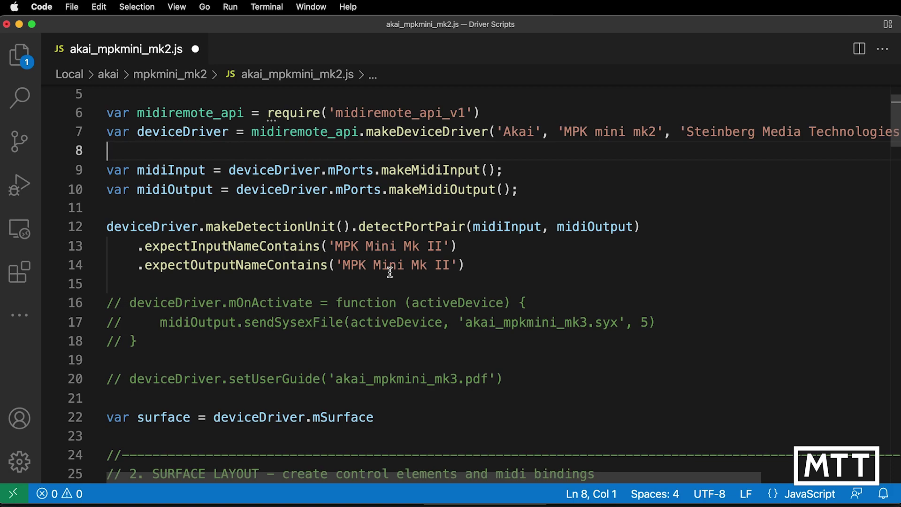
{"action": "key", "text": "super+s"}
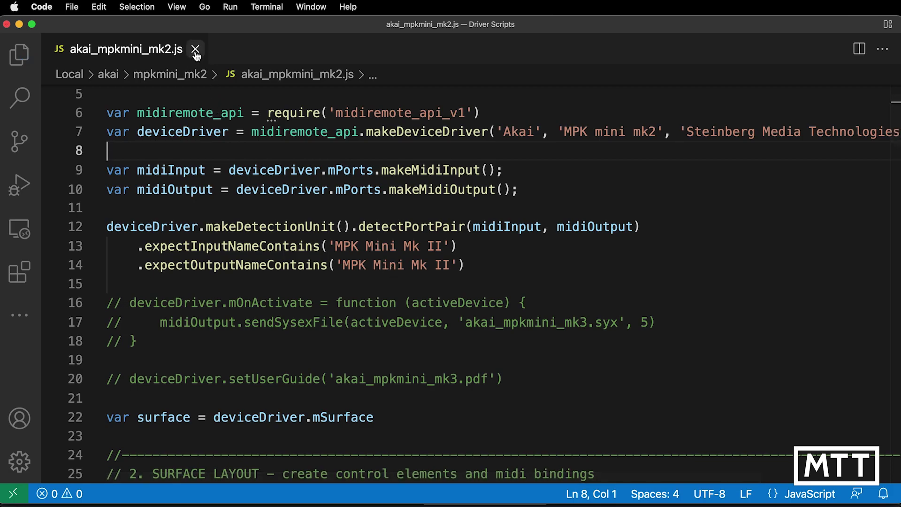
{"action": "key", "text": "super+Tab"}
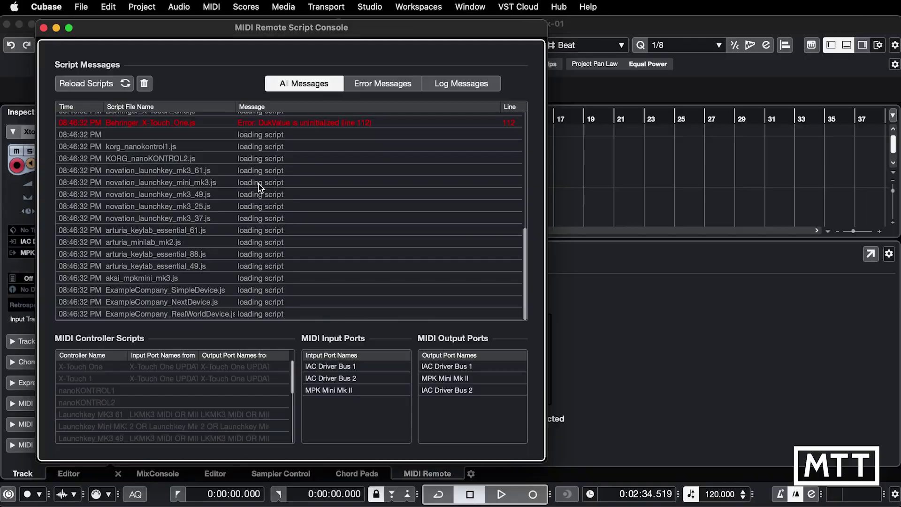
{"action": "left_click", "coordinate": [129, 85]}
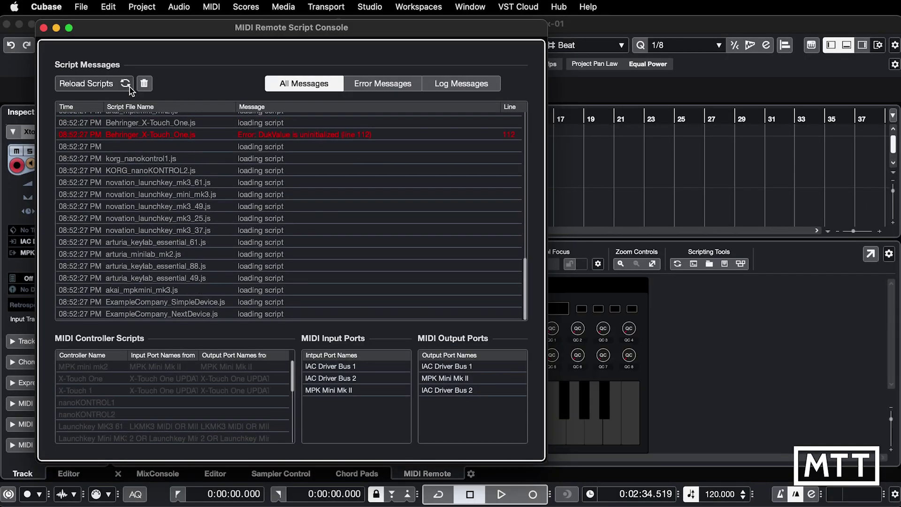
{"action": "left_click", "coordinate": [44, 28]}
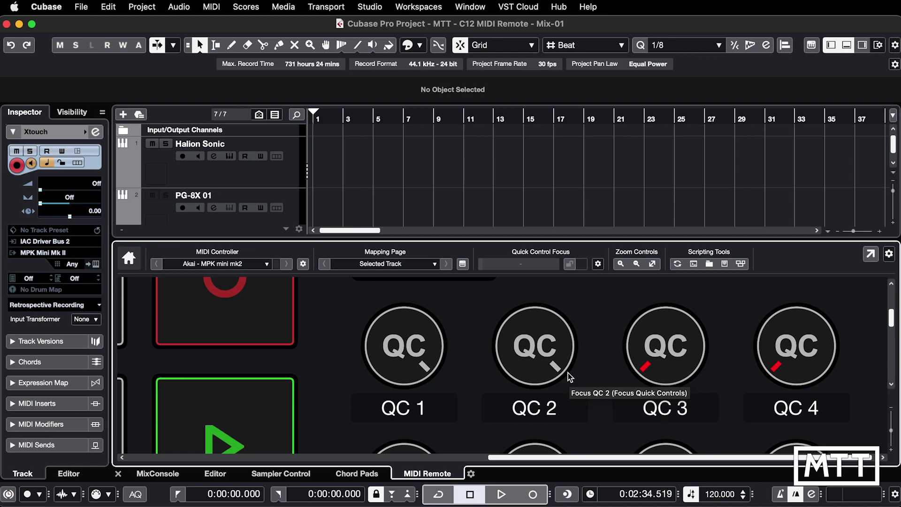
Step: Zoom out the MPK mini mk2 controller surface around the QC 1 to QC 4 knobs
{"action": "left_click", "coordinate": [892, 409]}
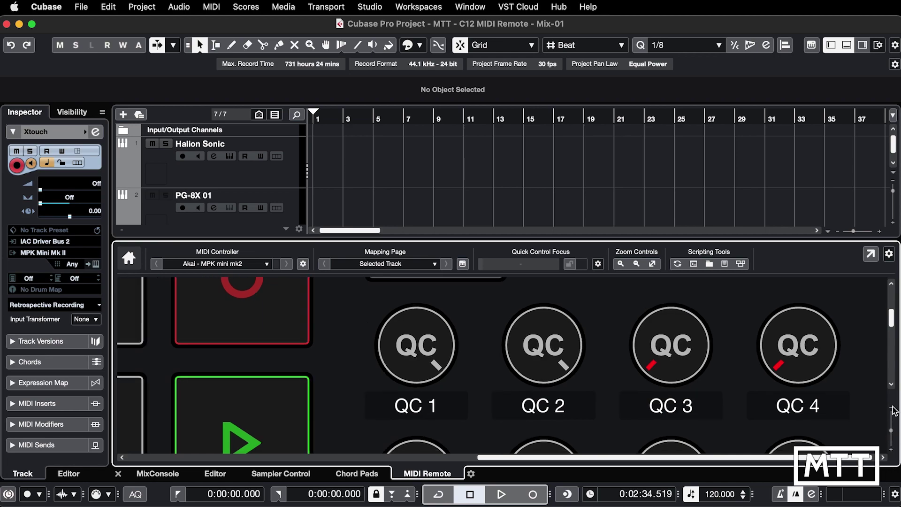
{"action": "left_click", "coordinate": [892, 408]}
{"action": "left_click", "coordinate": [891, 408]}
{"action": "left_click", "coordinate": [892, 408]}
{"action": "left_click", "coordinate": [892, 409]}
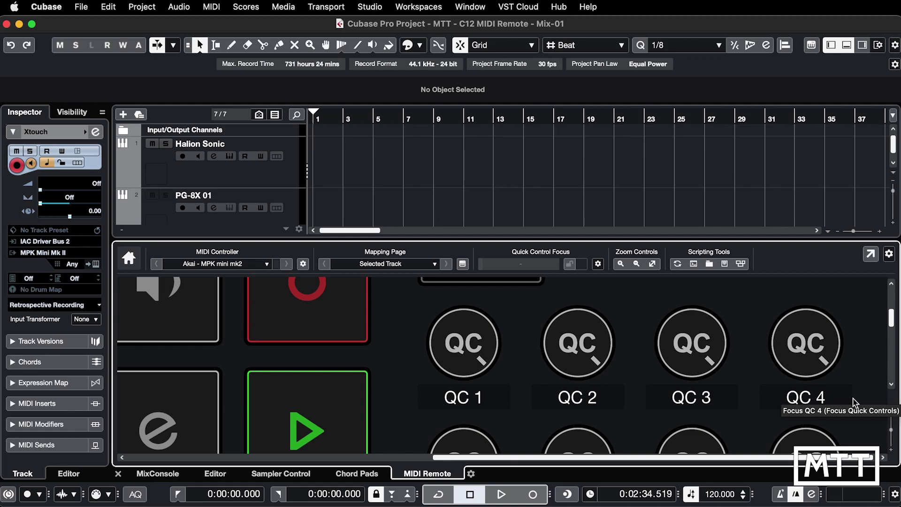
Step: In Visual Studio Code, remove .setTypeRelativeTwosComplement() from the knob's MIDI binding line in the makeKnobStrip function
{"action": "key", "text": "super+Tab"}
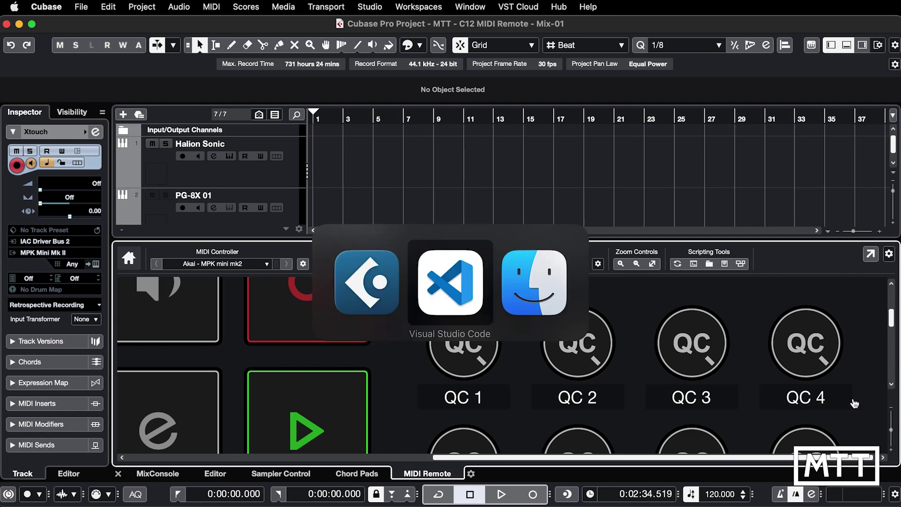
{"action": "scroll", "coordinate": [796, 393], "scroll_direction": "down", "scroll_amount": 3}
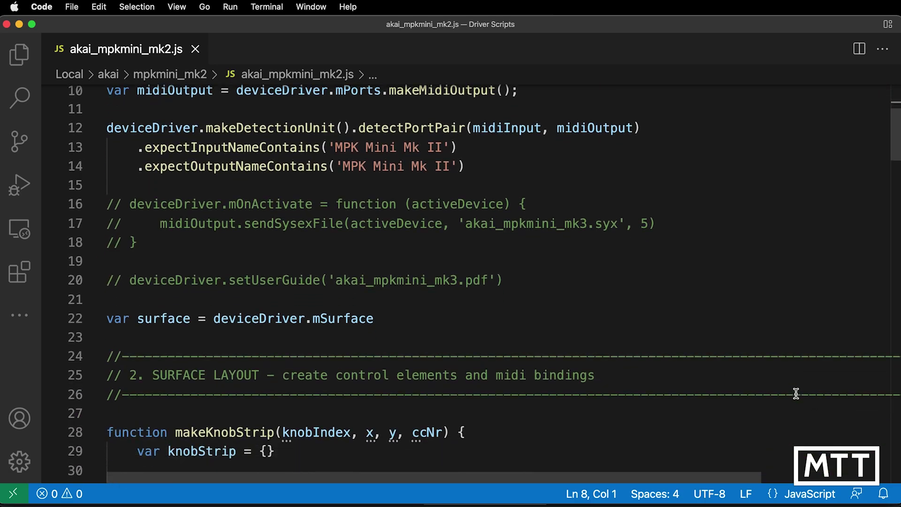
{"action": "scroll", "coordinate": [796, 393], "scroll_direction": "down", "scroll_amount": 4}
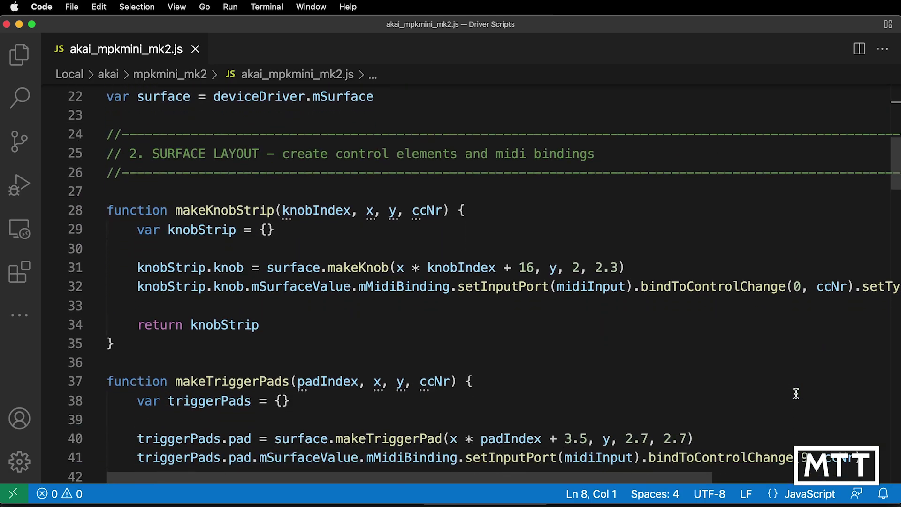
{"action": "scroll", "coordinate": [796, 393], "scroll_direction": "down", "scroll_amount": 1}
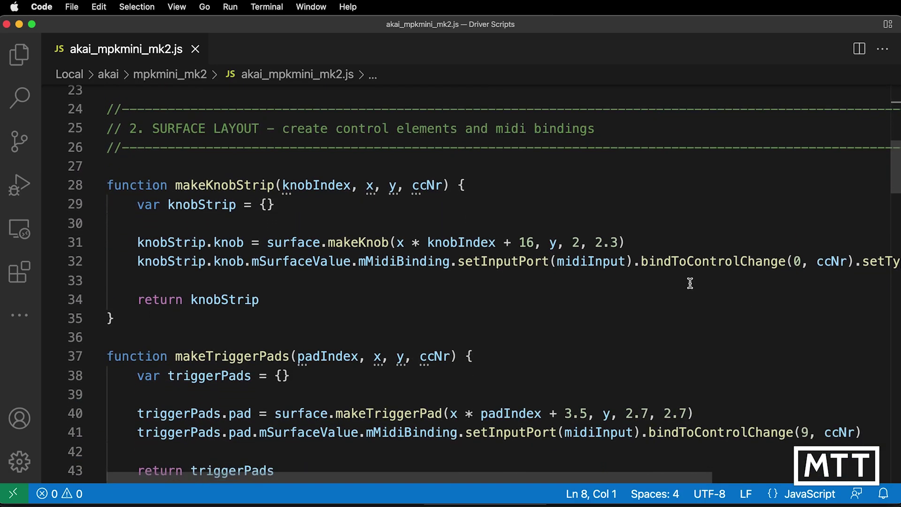
{"action": "scroll", "coordinate": [676, 273], "scroll_direction": "right", "scroll_amount": 5}
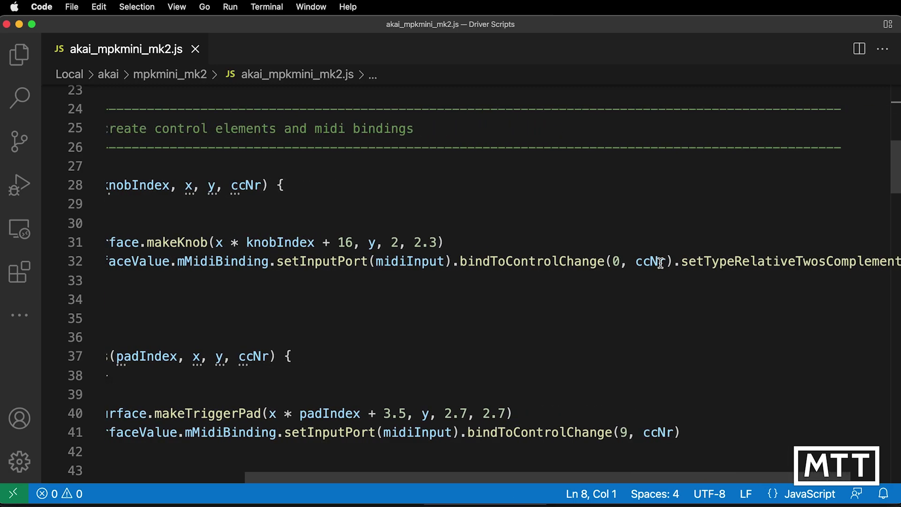
{"action": "scroll", "coordinate": [660, 264], "scroll_direction": "right", "scroll_amount": 2}
{"action": "mouse_move", "coordinate": [666, 263]}
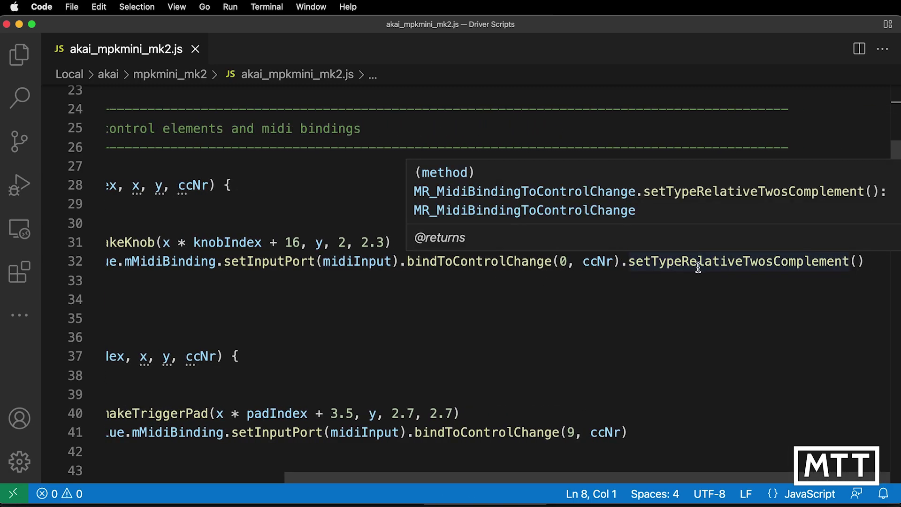
{"action": "left_click", "coordinate": [622, 263]}
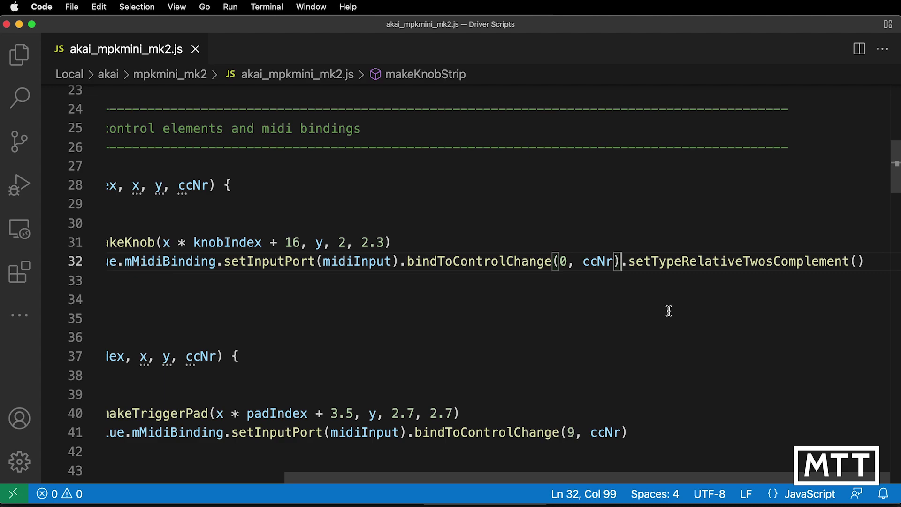
{"action": "key", "text": "super+shift+Right"}
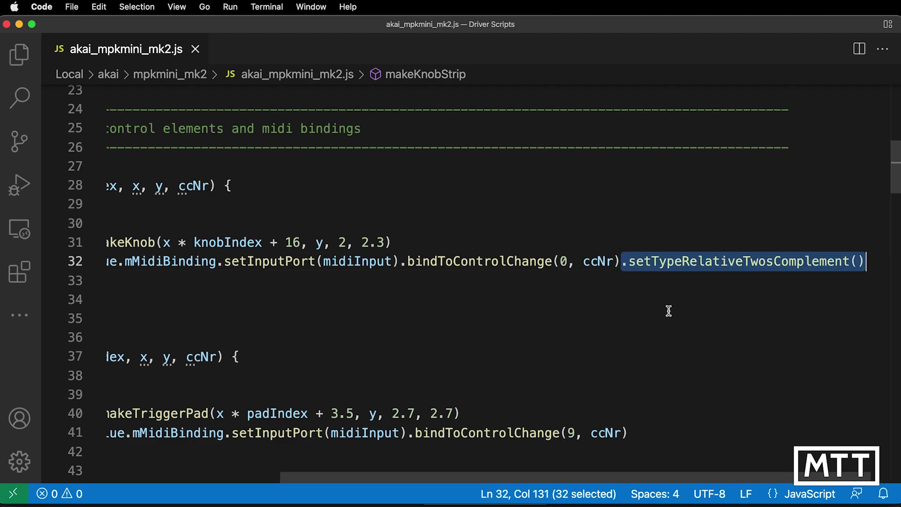
{"action": "key", "text": "BackSpace"}
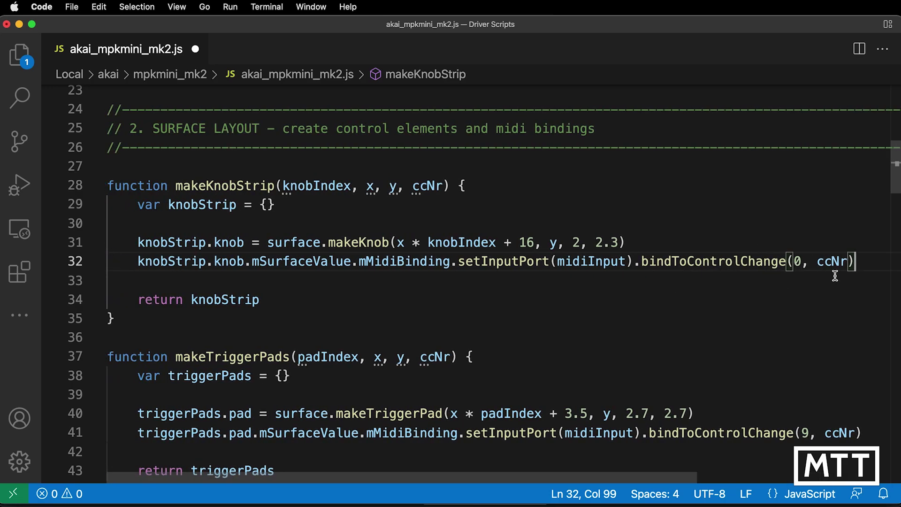
Step: Save the edited knob binding and reload the MIDI Remote scripts in Cubase
{"action": "key", "text": "super+s"}
{"action": "key", "text": "super+Tab"}
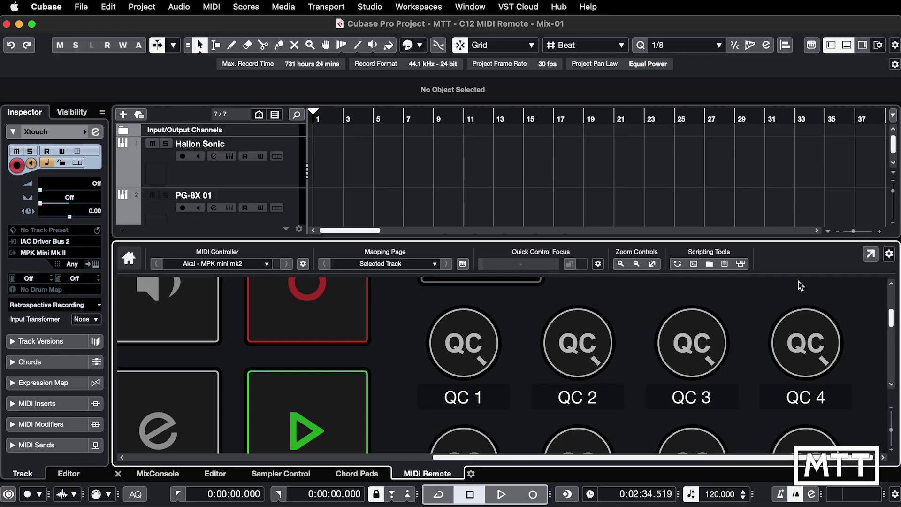
{"action": "left_click", "coordinate": [677, 265]}
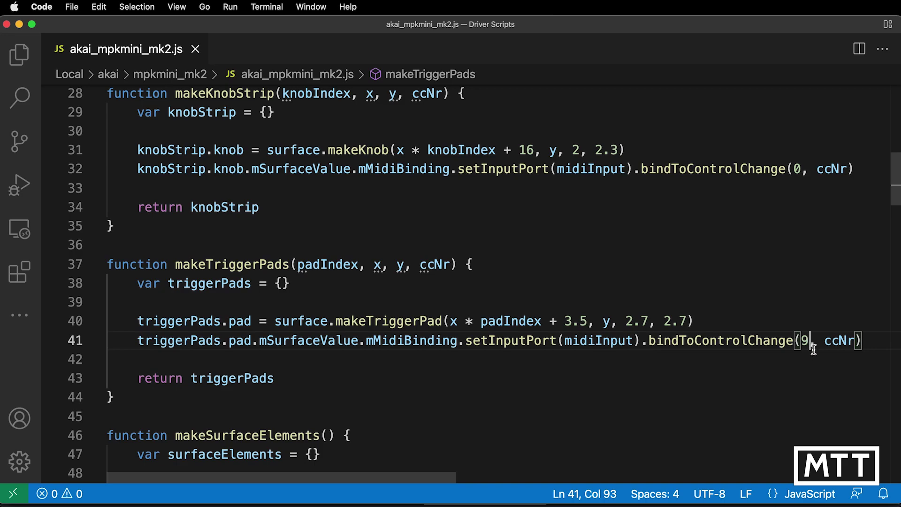
Step: Set the first argument of bindToControlChange in the makeTriggerPads function to 0
{"action": "key", "text": "BackSpace"}
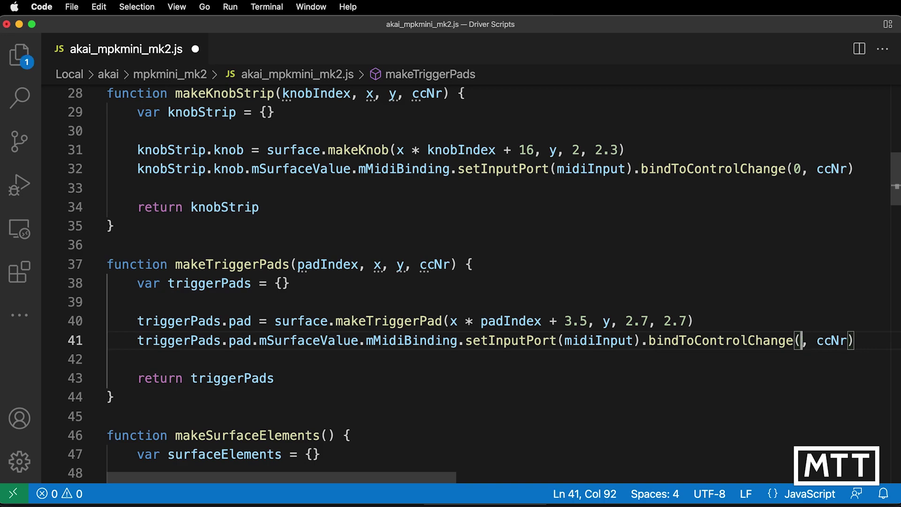
{"action": "type", "text": "0"}
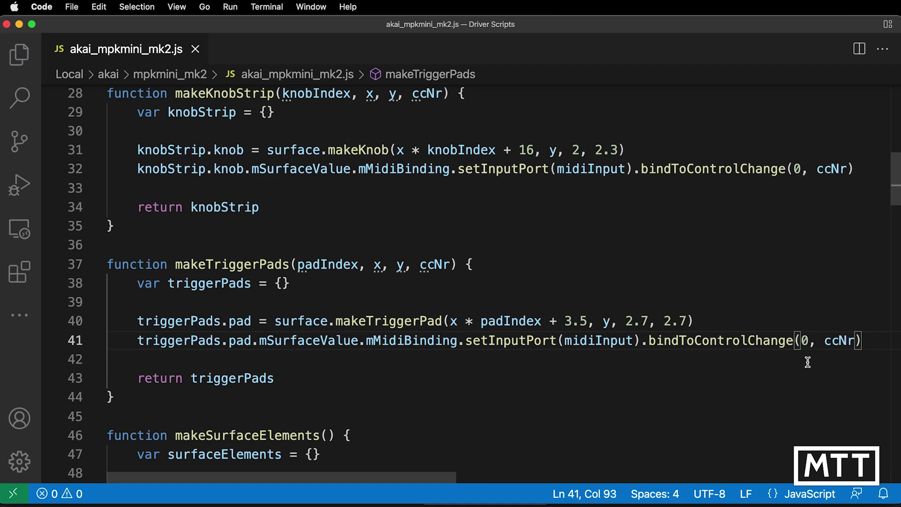
Step: Remove the + 16 offset from the trigger pads' ccNr assignment in makeSurfaceElements, leaving var ccNr = i
{"action": "scroll", "coordinate": [755, 371], "scroll_direction": "down", "scroll_amount": 10}
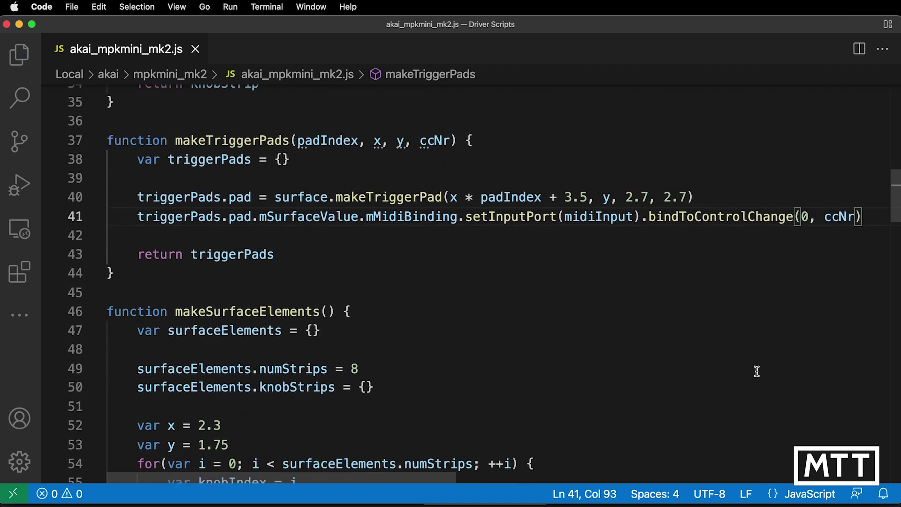
{"action": "scroll", "coordinate": [756, 371], "scroll_direction": "down", "scroll_amount": 2}
{"action": "left_click", "coordinate": [756, 370]}
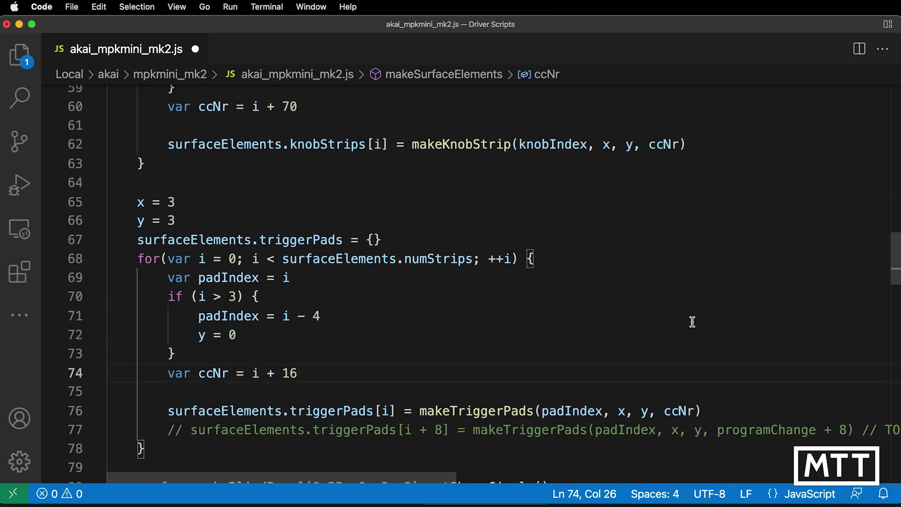
{"action": "key", "text": "BackSpace"}
{"action": "key", "text": "BackSpace"}
{"action": "key", "text": "BackSpace"}
{"action": "key", "text": "BackSpace"}
{"action": "key", "text": "BackSpace"}
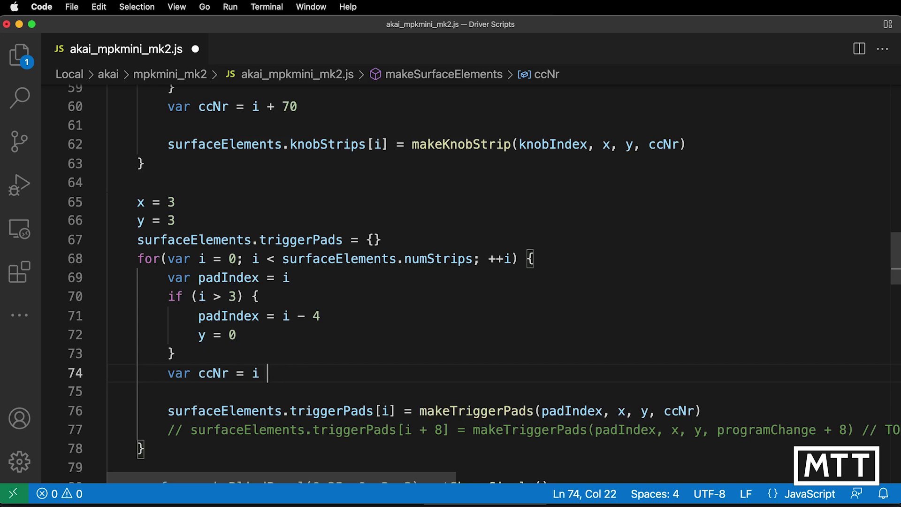
Step: Save the edited ccNr line and reload the MIDI Remote scripts in Cubase
{"action": "key", "text": "super+s"}
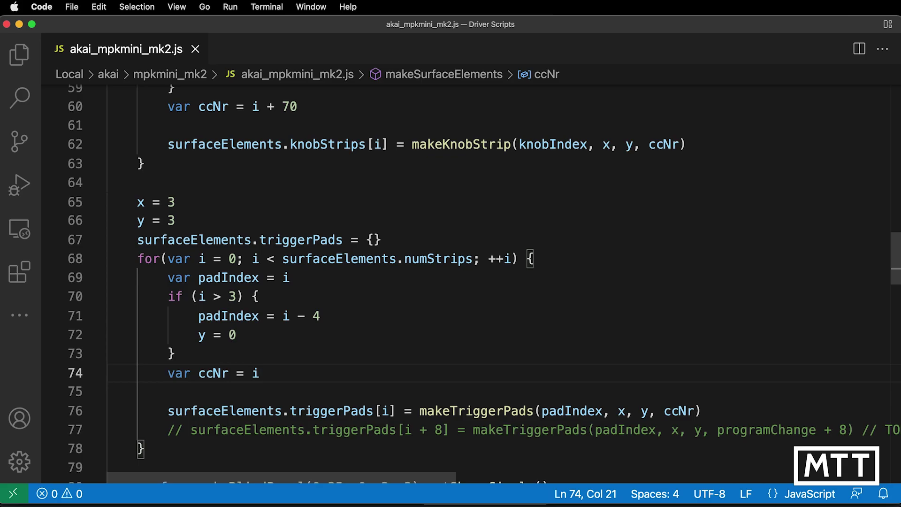
{"action": "key", "text": "super+Tab"}
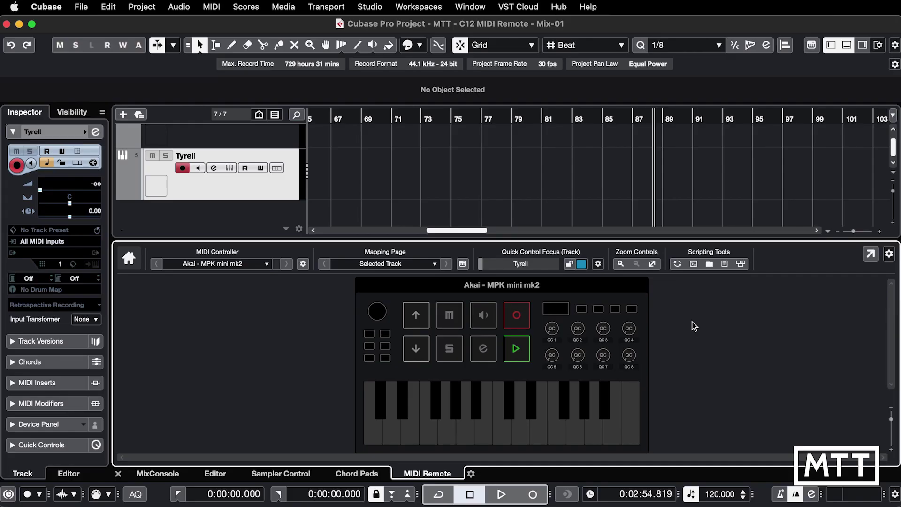
{"action": "left_click", "coordinate": [677, 263]}
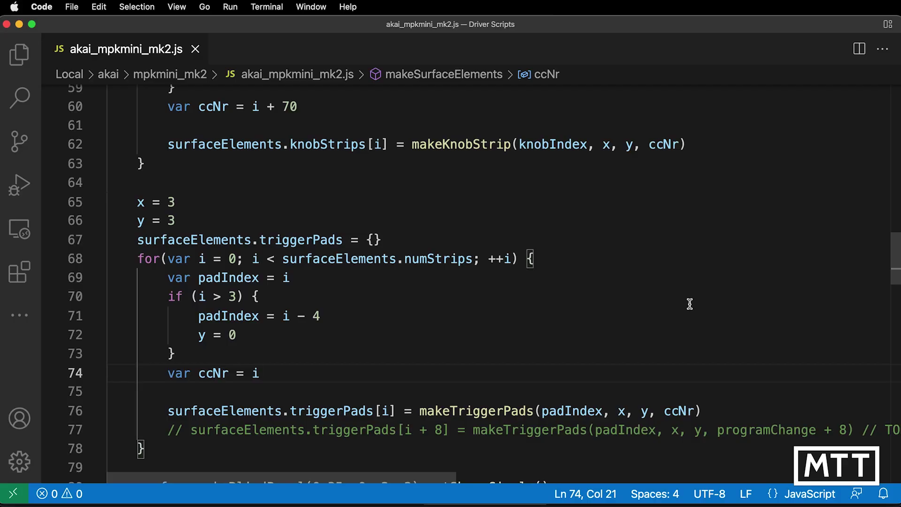
Step: In Visual Studio Code, uncomment the three joyStickXY lines in makeSurfaceElements and save the script
{"action": "scroll", "coordinate": [689, 304], "scroll_direction": "down", "scroll_amount": 5}
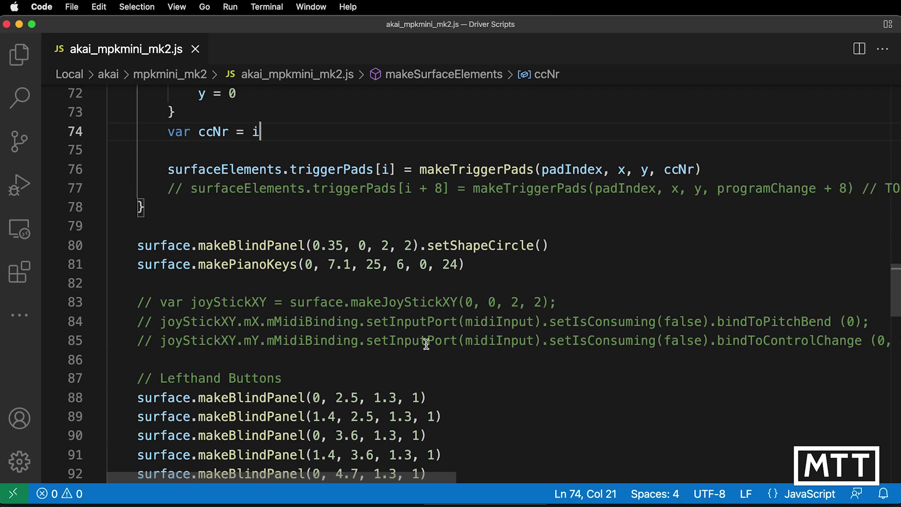
{"action": "left_click", "coordinate": [160, 302]}
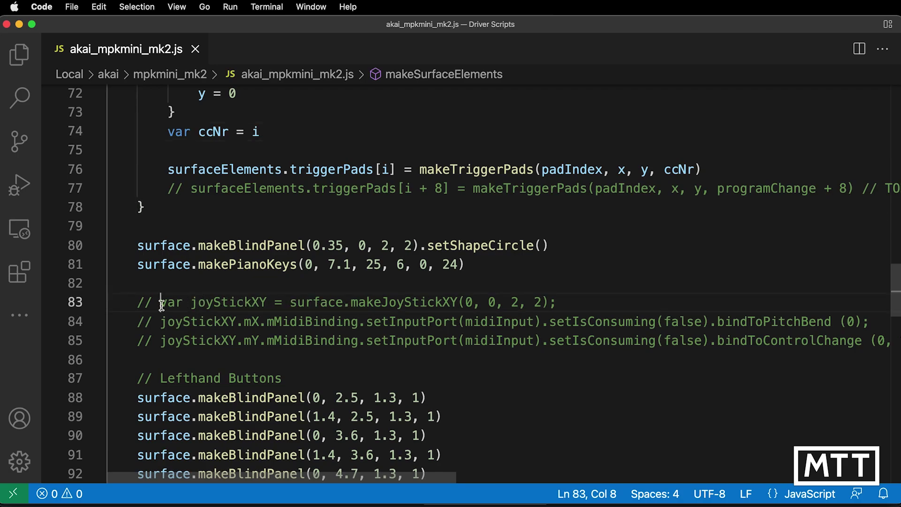
{"action": "left_click_drag", "start_coordinate": [162, 305], "coordinate": [162, 342]}
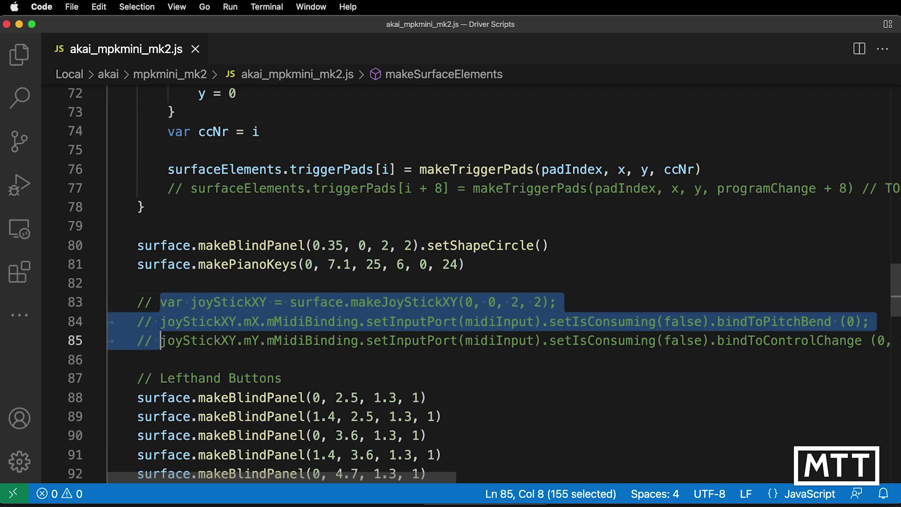
{"action": "key", "text": "super+slash"}
{"action": "left_click", "coordinate": [423, 355]}
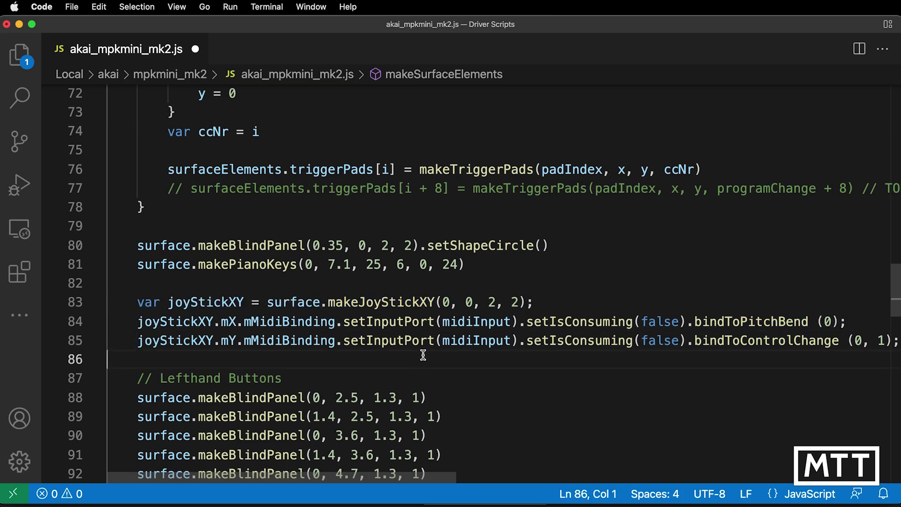
{"action": "key", "text": "super+s"}
Step: In Cubase, enlarge the MIDI Remote area and its controller surface view, and reload the MIDI Remote scripts
{"action": "key", "text": "super+Tab"}
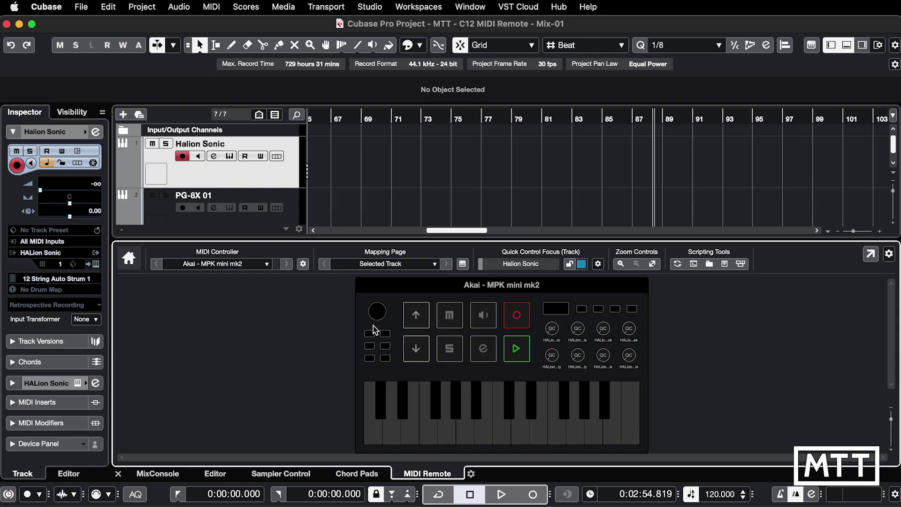
{"action": "left_click", "coordinate": [891, 451]}
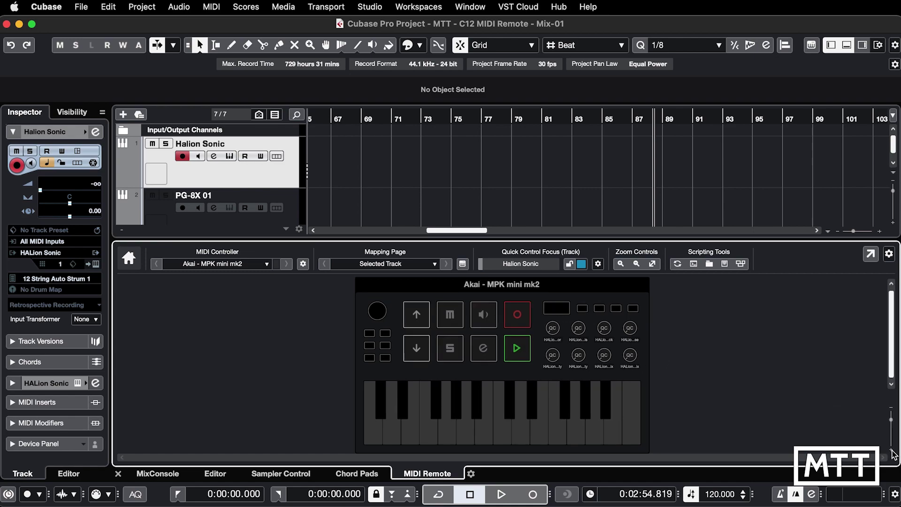
{"action": "left_click", "coordinate": [891, 451]}
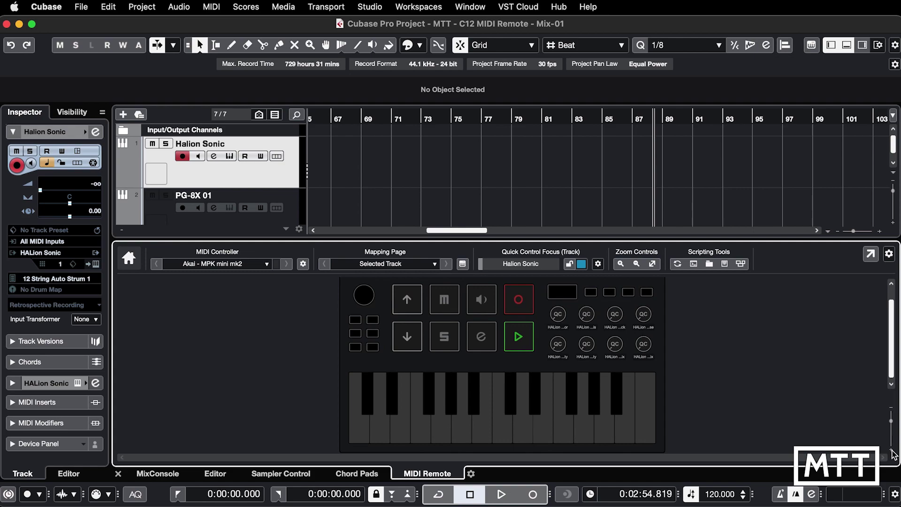
{"action": "left_click", "coordinate": [891, 451]}
{"action": "left_click", "coordinate": [891, 451]}
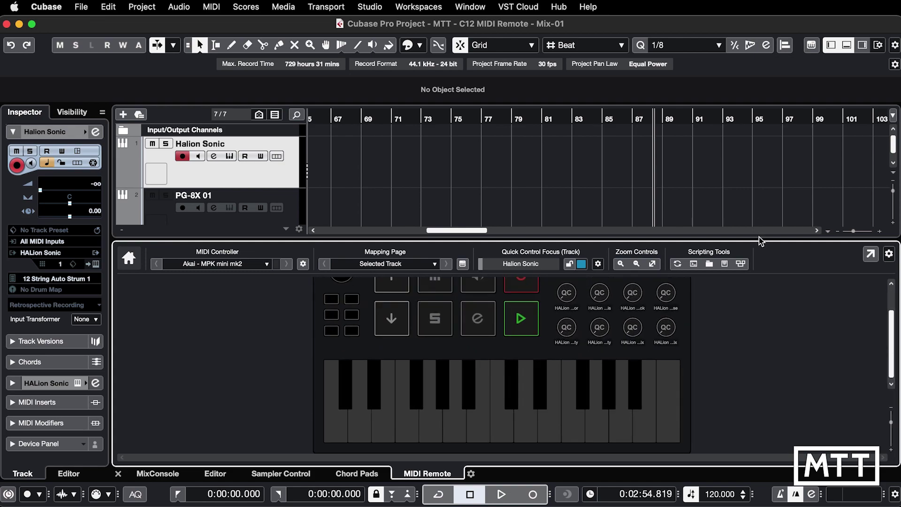
{"action": "left_click_drag", "start_coordinate": [759, 241], "coordinate": [759, 168]}
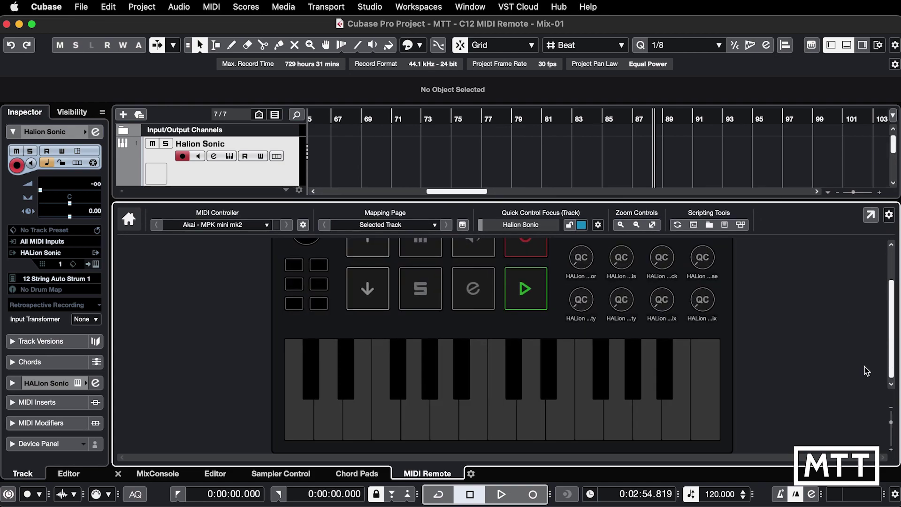
{"action": "left_click", "coordinate": [891, 408]}
{"action": "left_click", "coordinate": [891, 408]}
{"action": "left_click", "coordinate": [891, 408]}
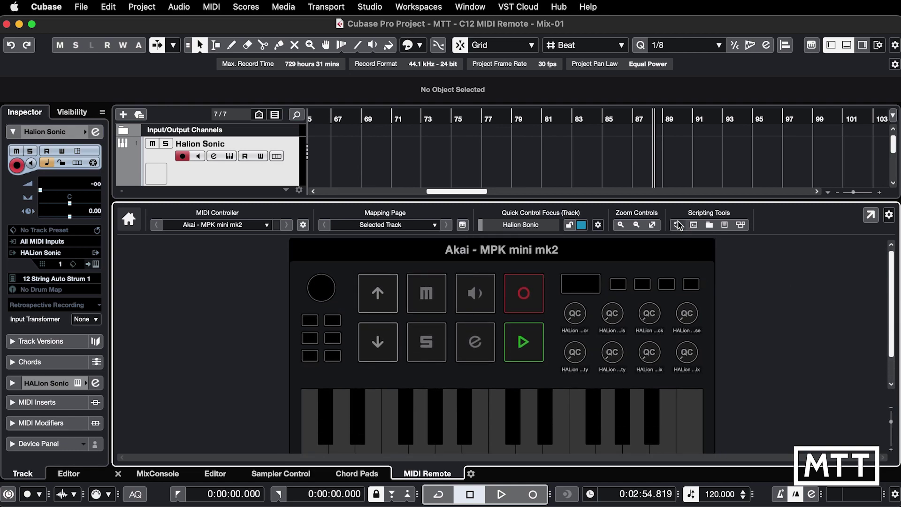
{"action": "left_click", "coordinate": [677, 224]}
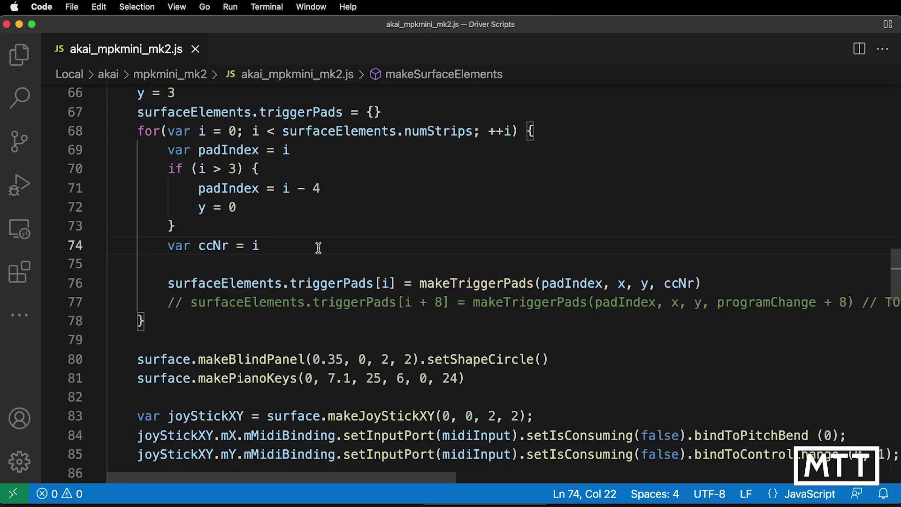
Step: In Visual Studio Code, set the trigger pads' ccNr to i + 16 in makeSurfaceElements
{"action": "type", "text": "+ 16"}
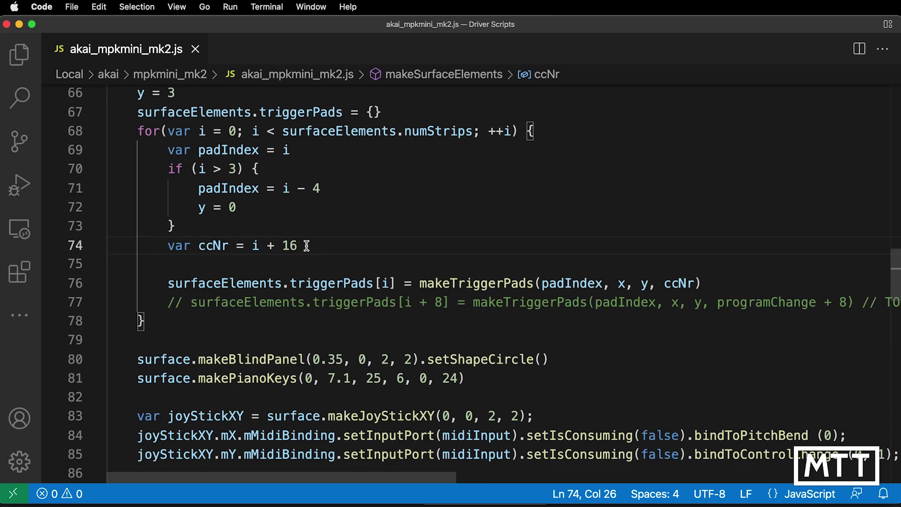
Step: In MPKMini Mk2 Editor, set the CC numbers of Bank A pads 1 to 4 to 16, 17, 18 and 19
{"action": "key", "text": "super+Tab"}
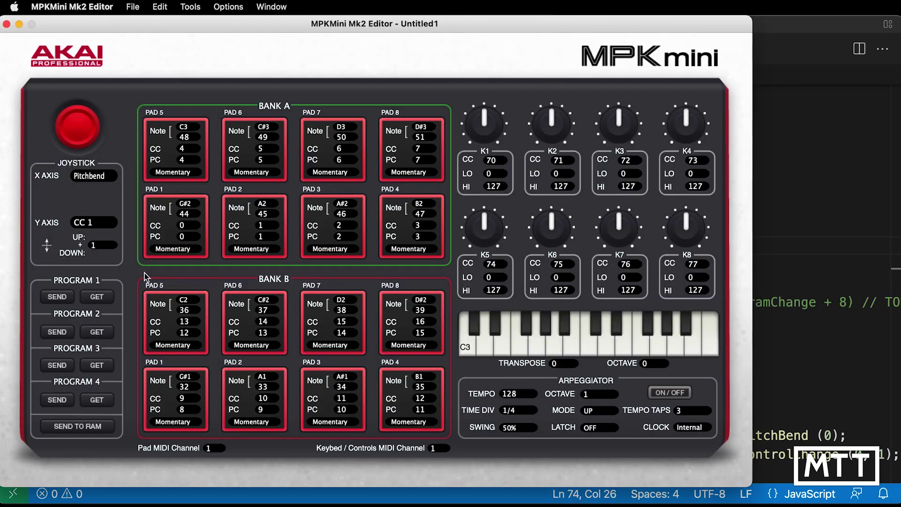
{"action": "left_click", "coordinate": [188, 225]}
{"action": "type", "text": "16"}
{"action": "left_click", "coordinate": [268, 224]}
{"action": "type", "text": "17"}
{"action": "left_click", "coordinate": [337, 228]}
{"action": "type", "text": "18"}
{"action": "left_click", "coordinate": [418, 225]}
{"action": "type", "text": "19"}
Step: Set the CC numbers of Bank A pads 5, 6 and 7 to 20, 21 and 22, and send the preset to Program 4
{"action": "left_click", "coordinate": [186, 148]}
{"action": "type", "text": "20"}
{"action": "left_click", "coordinate": [266, 149]}
{"action": "type", "text": "21"}
{"action": "left_click", "coordinate": [347, 150]}
{"action": "type", "text": "22"}
{"action": "left_click", "coordinate": [60, 400]}
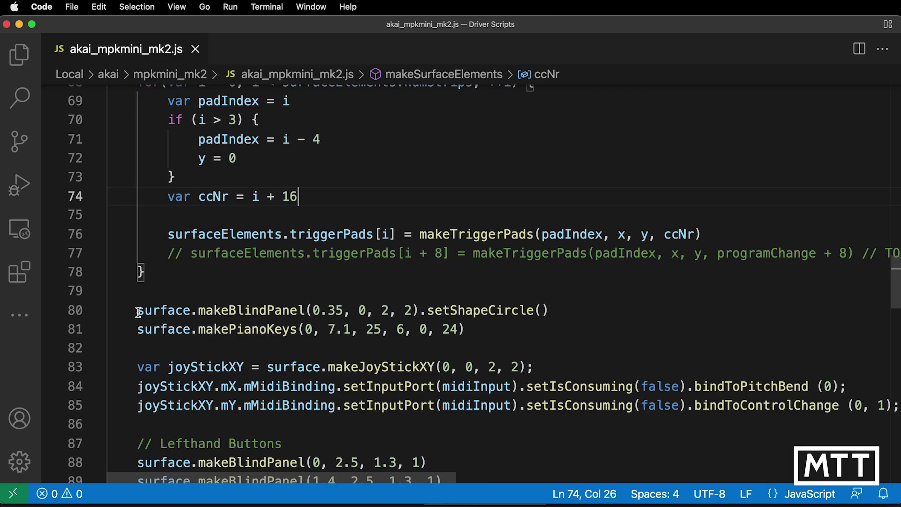
Step: In Visual Studio Code, set the first argument of makeJoyStickXY to 0.35 to match the circular blind panel
{"action": "left_click", "coordinate": [137, 311]}
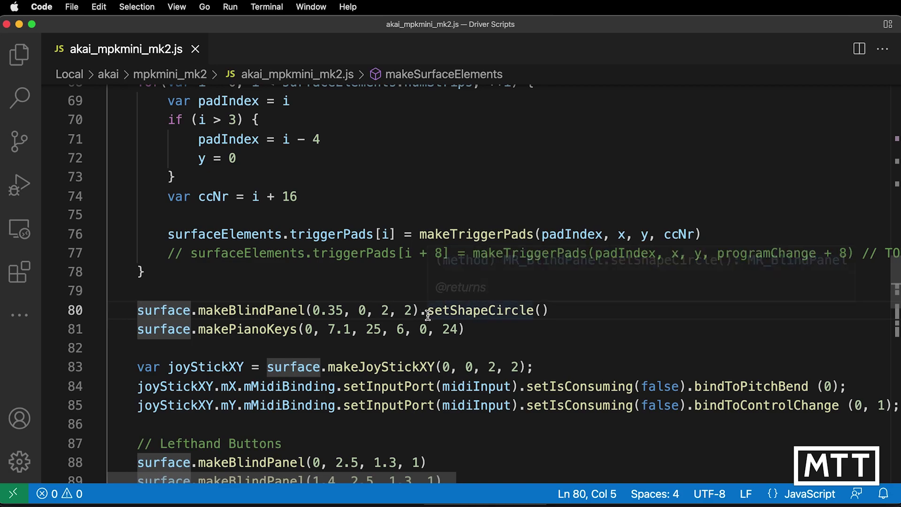
{"action": "mouse_move", "coordinate": [491, 310]}
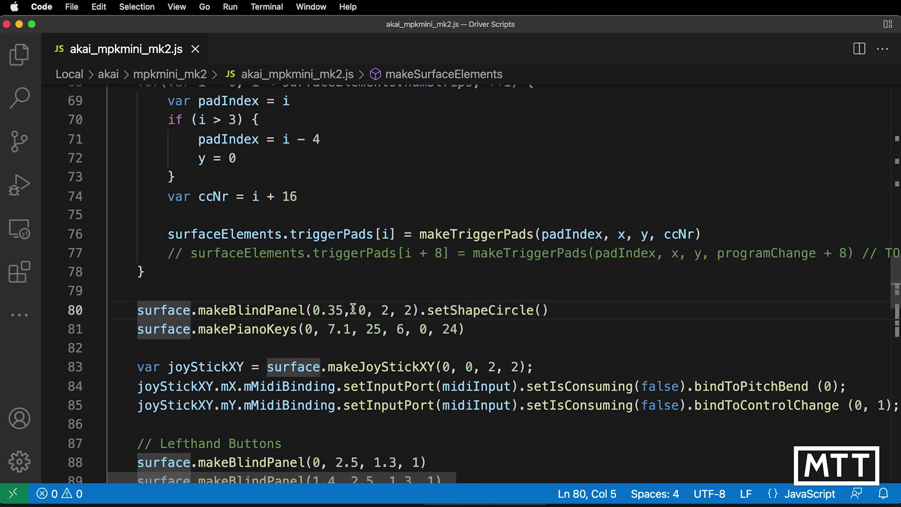
{"action": "left_click_drag", "start_coordinate": [344, 310], "coordinate": [313, 310]}
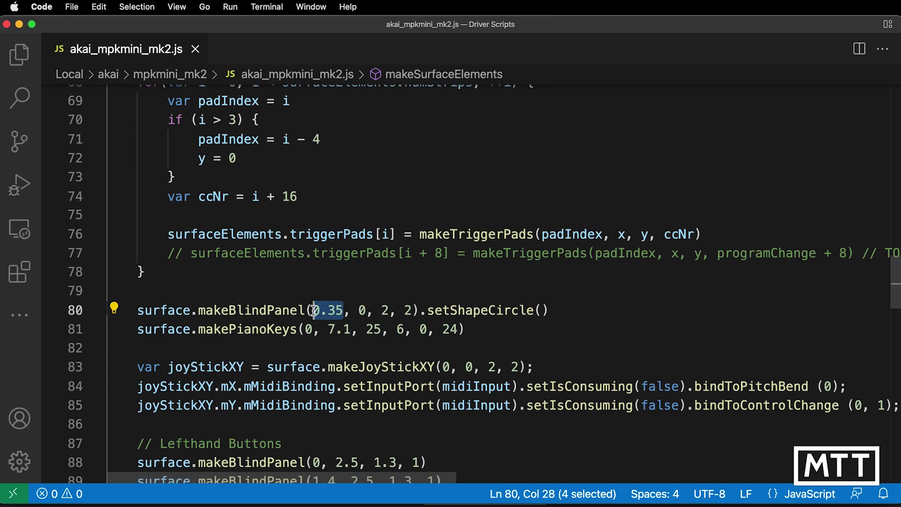
{"action": "left_click", "coordinate": [454, 371]}
{"action": "type", "text": ".35"}
Step: Comment out the circular makeBlindPanel line above makePianoKeys, save, and reload the MIDI Remote scripts in Cubase
{"action": "left_click", "coordinate": [565, 315]}
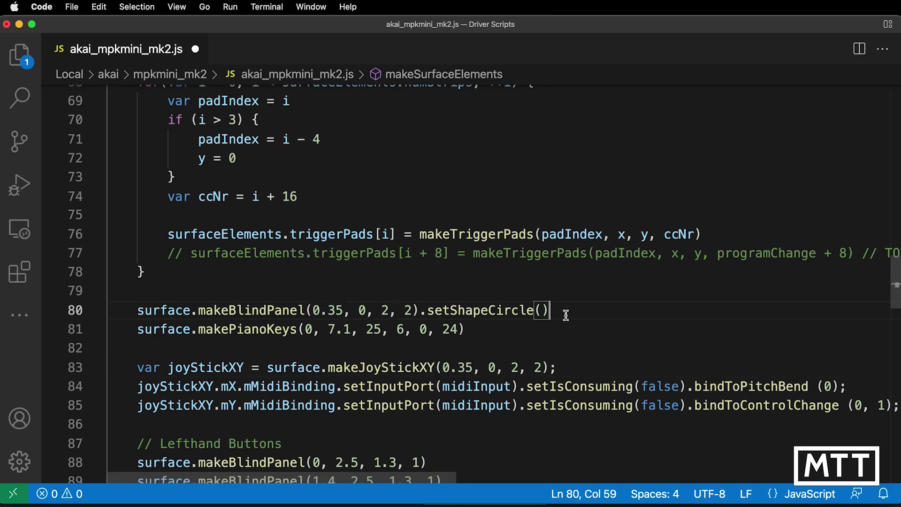
{"action": "key", "text": "super+slash"}
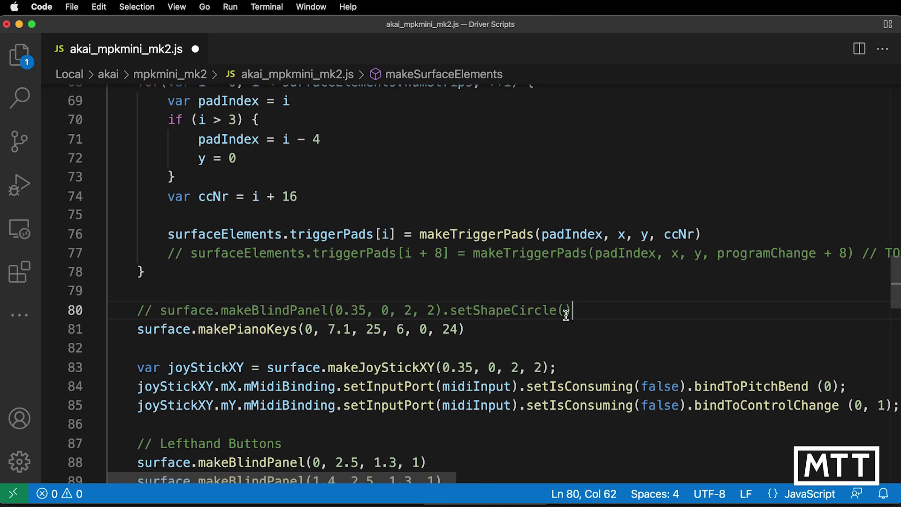
{"action": "key", "text": "super+s"}
{"action": "key", "text": "super+Tab"}
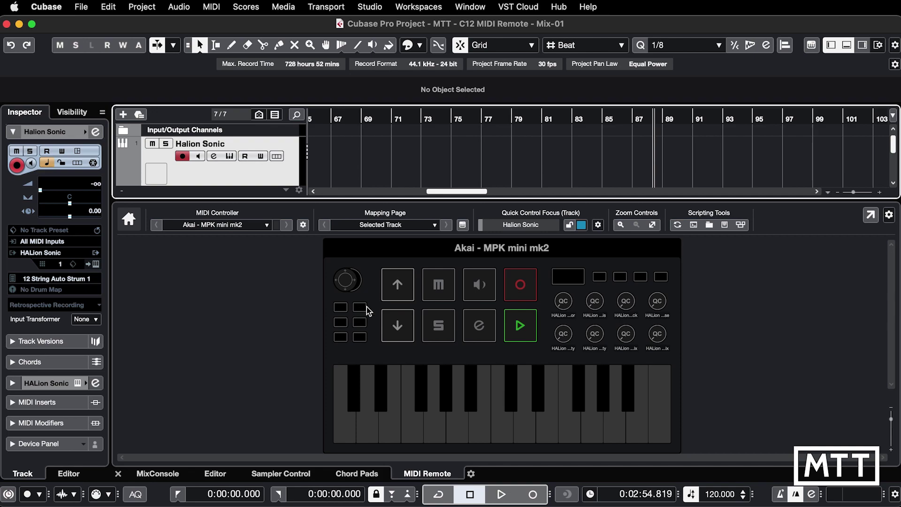
{"action": "left_click", "coordinate": [678, 225]}
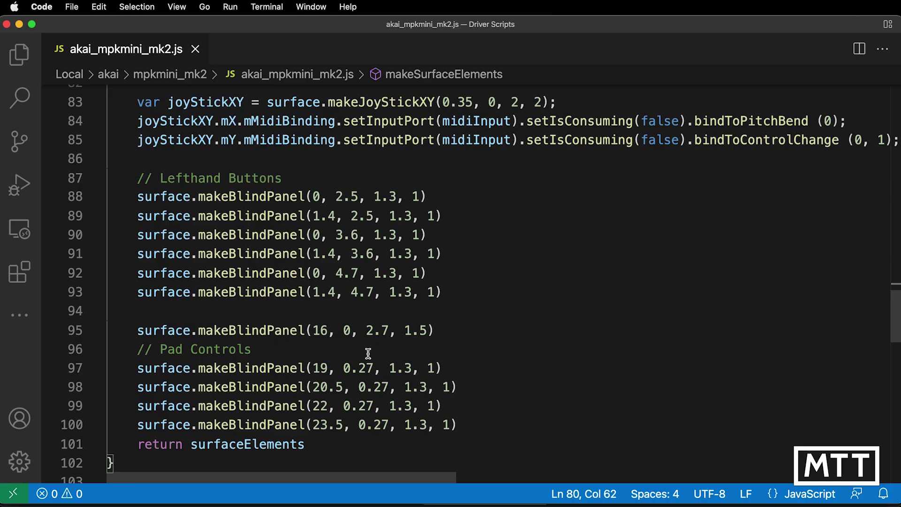
Step: Comment out the makeBlindPanel(16, 0, 2.7, 1.5) line in Visual Studio Code and reload the scripts in Cubase
{"action": "left_click", "coordinate": [437, 330]}
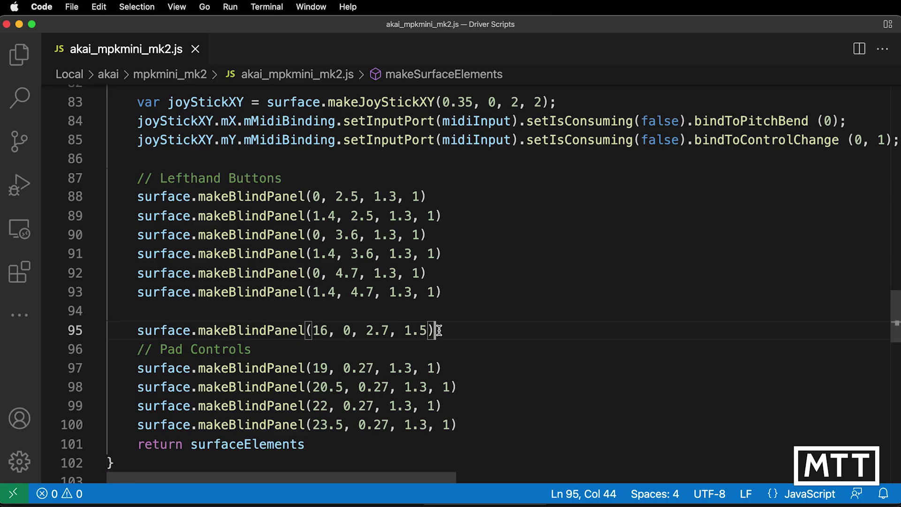
{"action": "key", "text": "super+slash"}
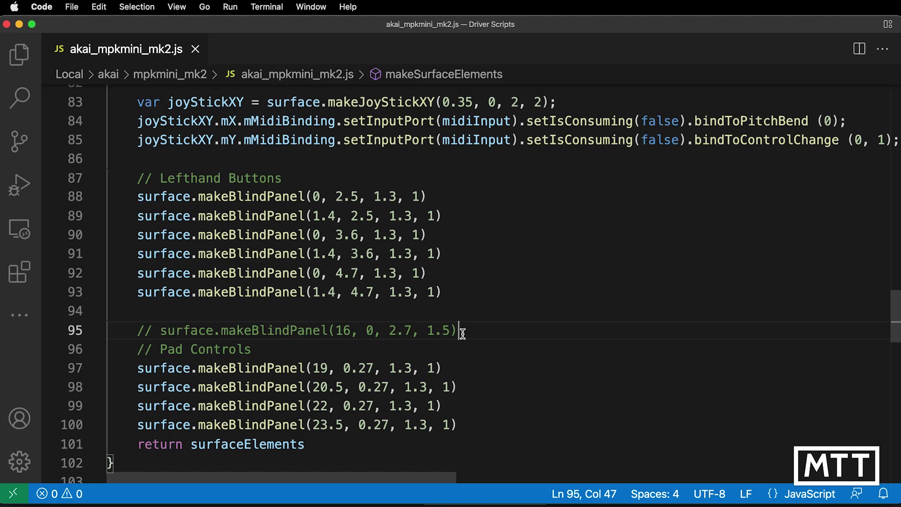
{"action": "key", "text": "super+Tab"}
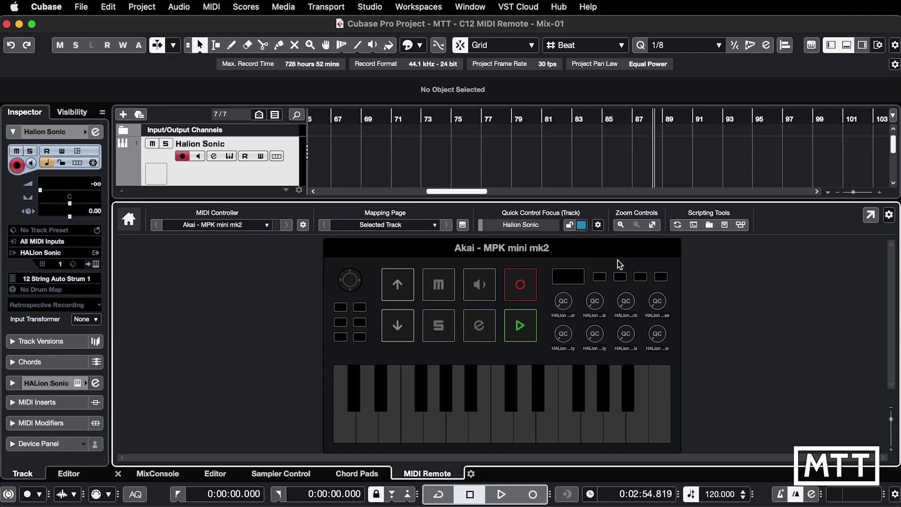
{"action": "left_click", "coordinate": [678, 225]}
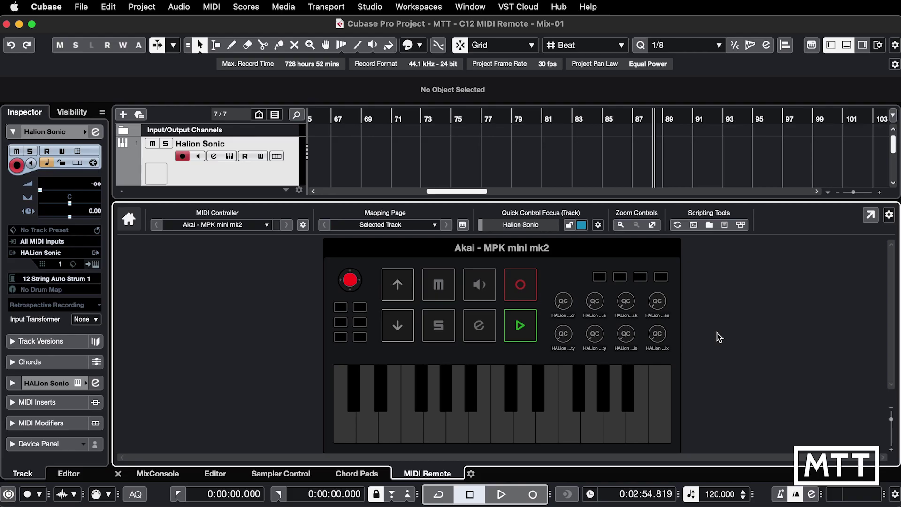
Step: Set the second argument of the first Pad Controls blind panel to 4, save, and reload the scripts in Cubase
{"action": "key", "text": "super+Tab"}
{"action": "left_click_drag", "start_coordinate": [371, 294], "coordinate": [341, 294]}
{"action": "type", "text": "4"}
{"action": "key", "text": "super+s"}
{"action": "key", "text": "super+Tab"}
{"action": "left_click", "coordinate": [678, 224]}
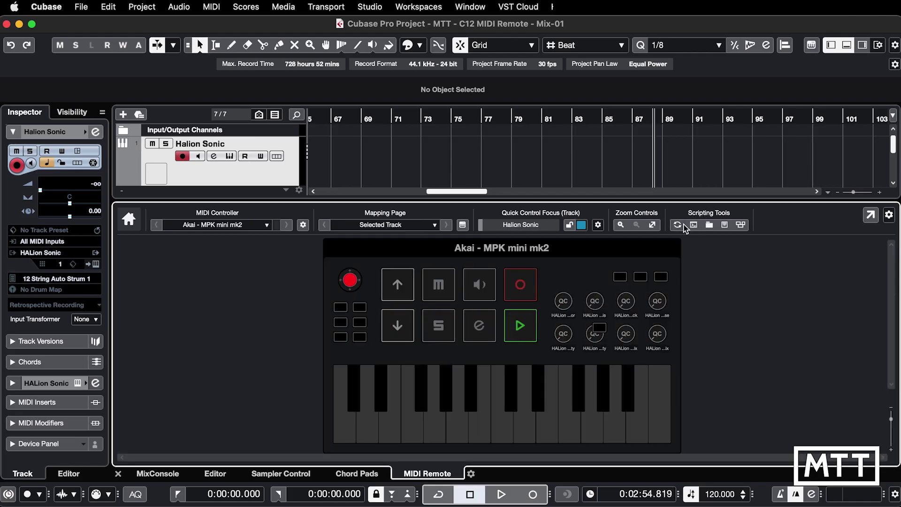
Step: Change the first Pad Controls panel's second argument to 4.15, save, and reload the scripts in Cubase
{"action": "key", "text": "super+Tab"}
{"action": "type", "text": ".15"}
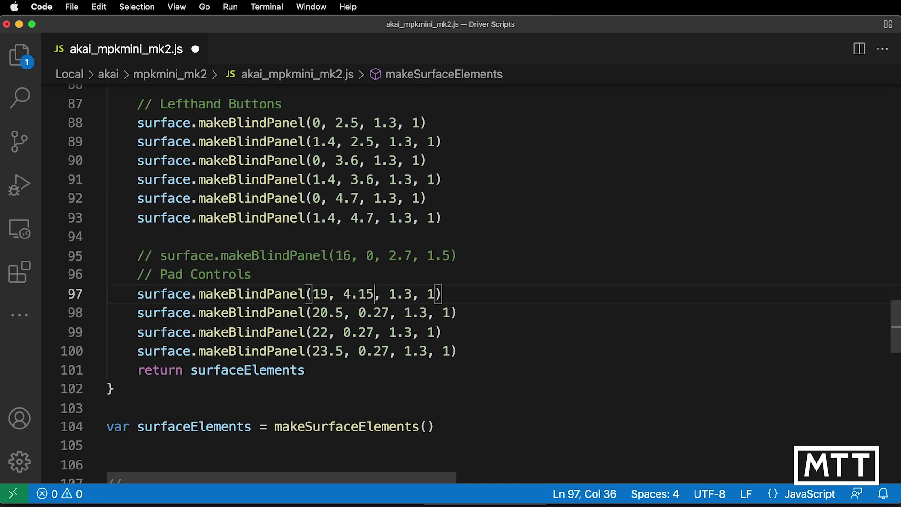
{"action": "key", "text": "super+s"}
{"action": "key", "text": "super+Tab"}
{"action": "left_click", "coordinate": [678, 225]}
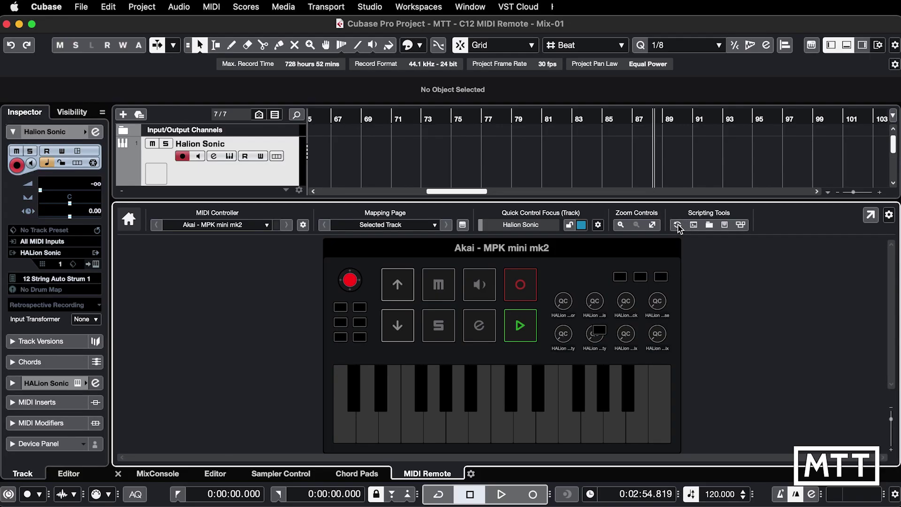
Step: Change the first Pad Controls panel's second argument to 4.5, save, and reload the scripts in Cubase
{"action": "key", "text": "super+Tab"}
{"action": "key", "text": "BackSpace"}
{"action": "key", "text": "BackSpace"}
{"action": "type", "text": "5"}
{"action": "key", "text": "super+s"}
{"action": "key", "text": "super+Tab"}
{"action": "left_click", "coordinate": [677, 225]}
Step: In Visual Studio Code, set the second argument of the second and third Pad Controls blind panels to 4.5
{"action": "key", "text": "super+Tab"}
{"action": "left_click_drag", "start_coordinate": [389, 313], "coordinate": [360, 332]}
{"action": "type", "text": "4.54.5"}
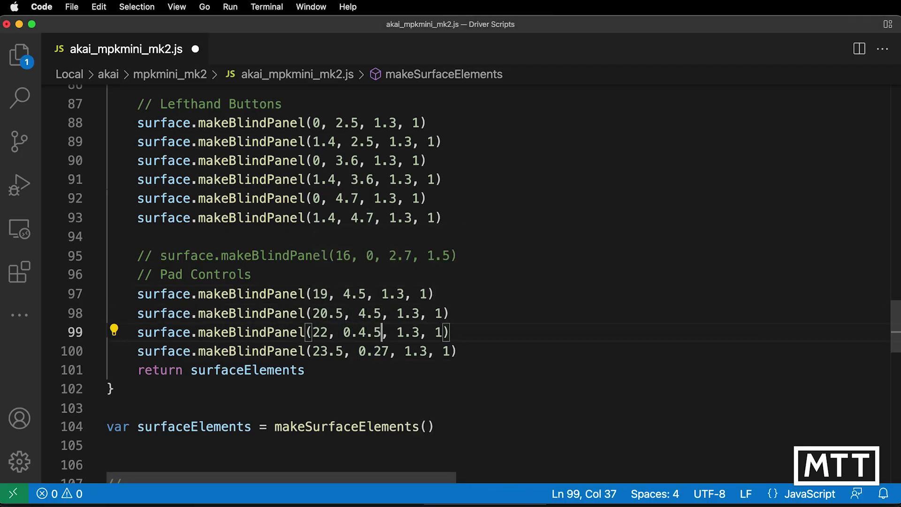
{"action": "key", "text": "BackSpace"}
{"action": "key", "text": "BackSpace"}
{"action": "key", "text": "BackSpace"}
{"action": "key", "text": "BackSpace"}
{"action": "key", "text": "BackSpace"}
{"action": "type", "text": "4.5"}
Step: Delete the fourth Pad Controls blind panel call, makeBlindPanel(23.5, 0.27, 1.3, 1), and compare the layout in Cubase
{"action": "left_click", "coordinate": [469, 353]}
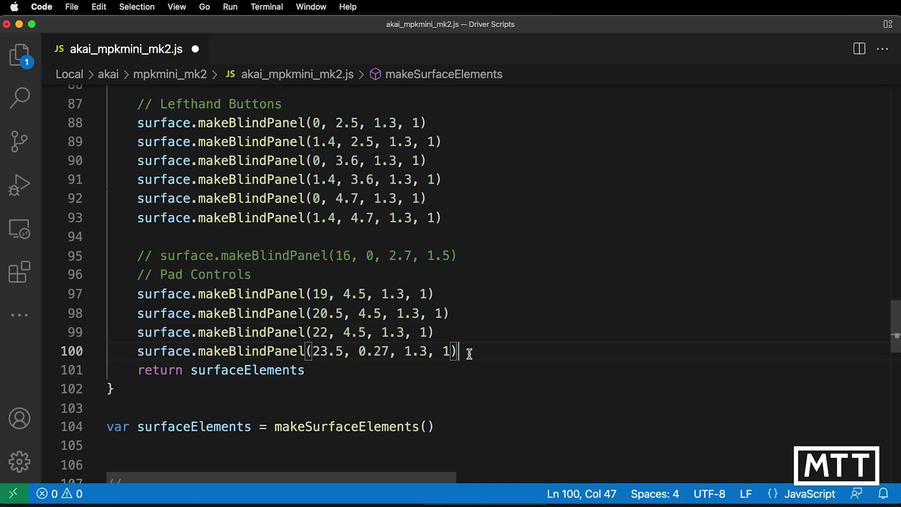
{"action": "key", "text": "shift+super+Left"}
{"action": "key", "text": "BackSpace"}
{"action": "key", "text": "super+Tab"}
{"action": "key", "text": "super+Tab"}
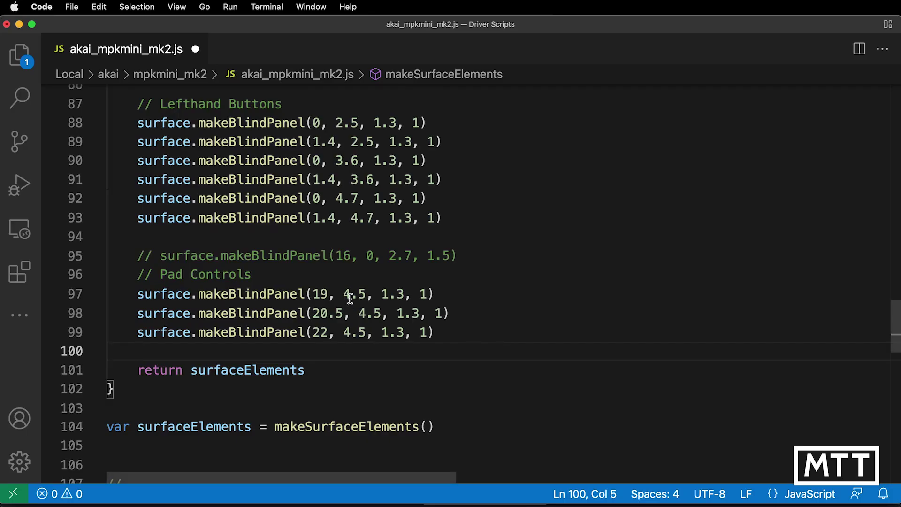
Step: Set the first arguments of the three Pad Controls panels to 17, 18.5 and 20, save, and check the surface in Cubase
{"action": "left_click", "coordinate": [328, 294]}
{"action": "key", "text": "BackSpace"}
{"action": "type", "text": "7"}
{"action": "key", "text": "Down"}
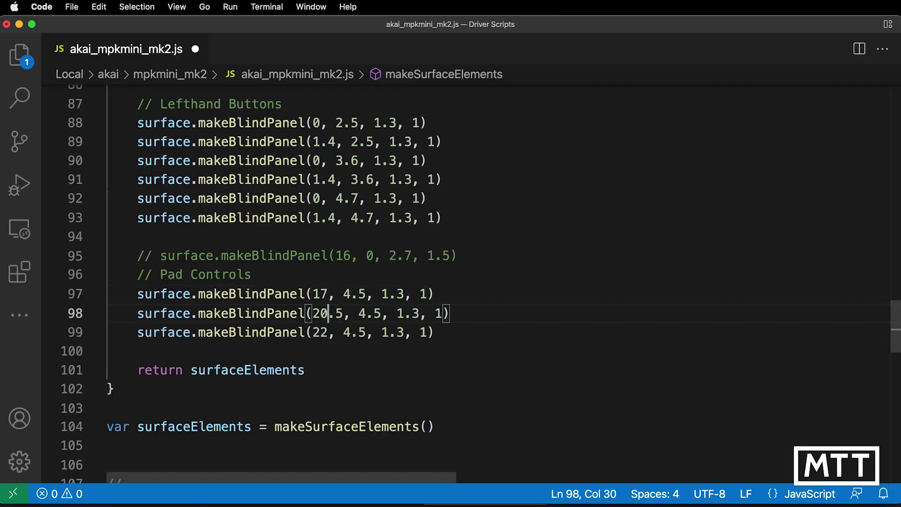
{"action": "key", "text": "BackSpace"}
{"action": "key", "text": "BackSpace"}
{"action": "type", "text": "18"}
{"action": "key", "text": "Down"}
{"action": "key", "text": "BackSpace"}
{"action": "type", "text": "0"}
{"action": "key", "text": "super+s"}
{"action": "key", "text": "super+Tab"}
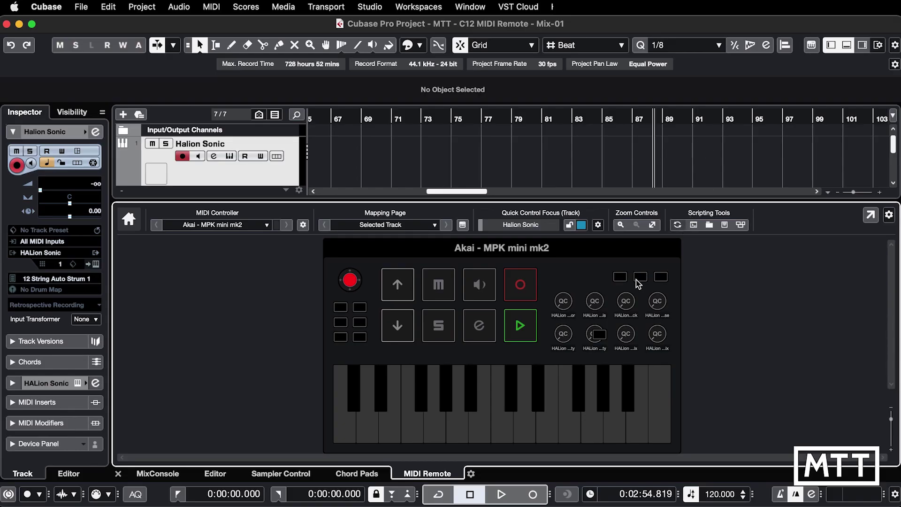
{"action": "key", "text": "super+Tab"}
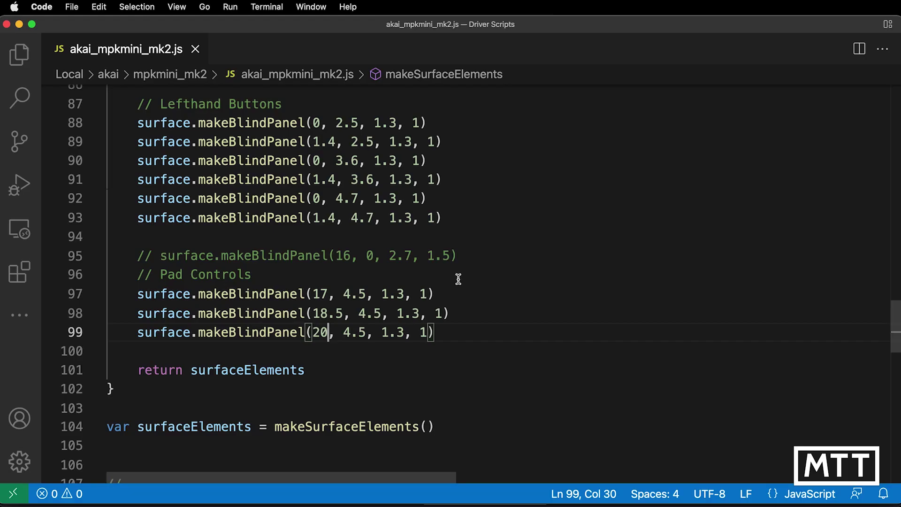
Step: Set the first arguments of the three Pad Controls panels to 16, 17.5 and 19, save, and reload the scripts in Cubase
{"action": "key", "text": "Up"}
{"action": "key", "text": "Up"}
{"action": "key", "text": "BackSpace"}
{"action": "type", "text": "6"}
{"action": "key", "text": "super+Tab"}
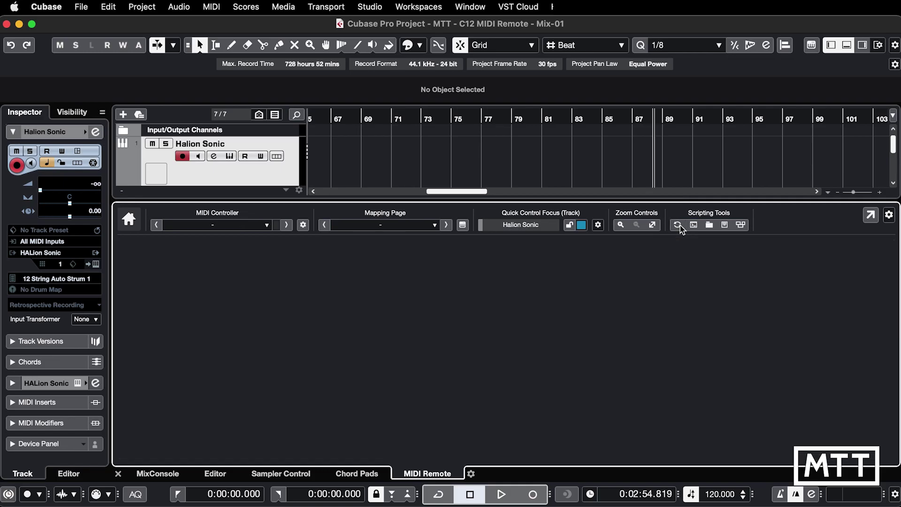
{"action": "key", "text": "super+Tab"}
{"action": "key", "text": "Down"}
{"action": "key", "text": "BackSpace"}
{"action": "type", "text": "7"}
{"action": "key", "text": "Down"}
{"action": "key", "text": "BackSpace"}
{"action": "key", "text": "BackSpace"}
{"action": "type", "text": "19"}
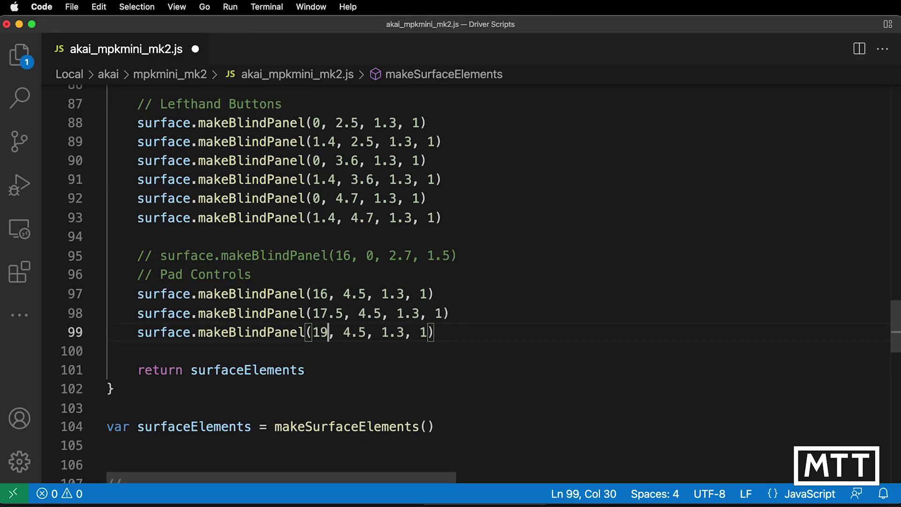
{"action": "key", "text": "super+Tab"}
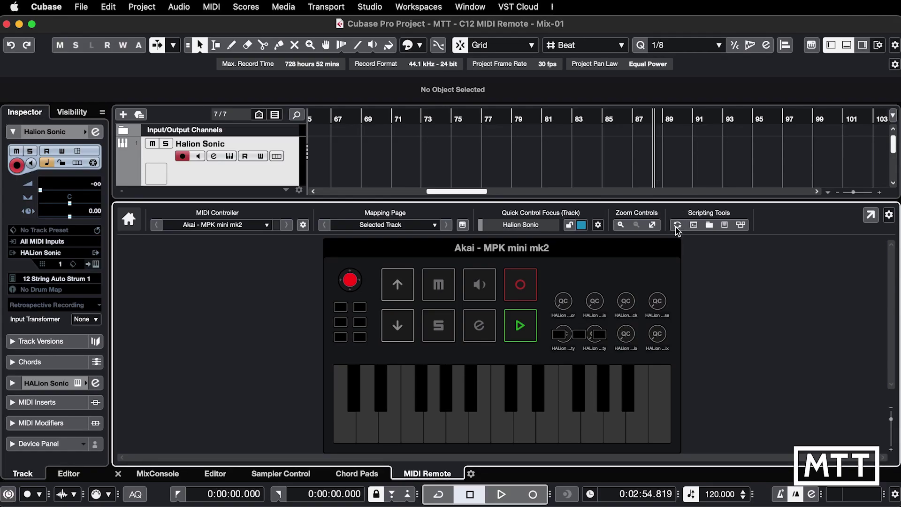
Step: Duplicate the third Pad Controls panel line, set the copy's first argument to 21, save, and reload the scripts in Cubase
{"action": "key", "text": "super+Tab"}
{"action": "key", "text": "End"}
{"action": "key", "text": "shift+Home"}
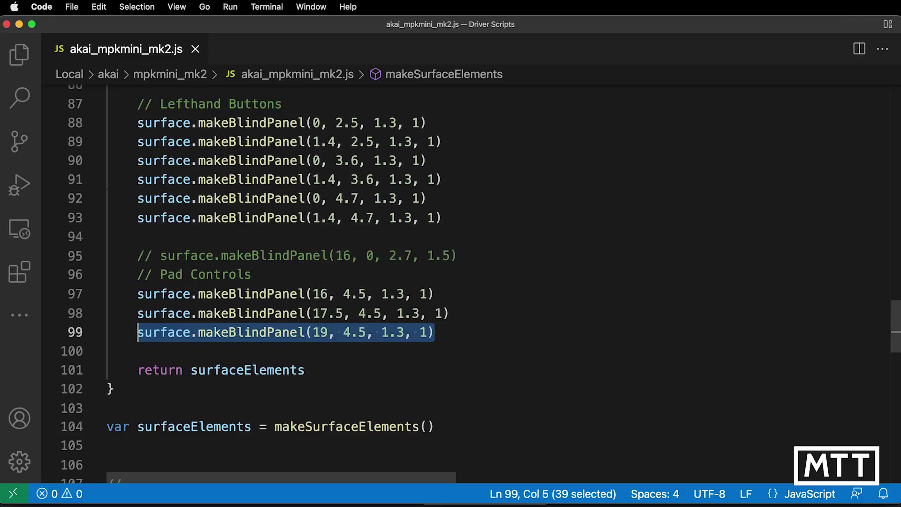
{"action": "key", "text": "End"}
{"action": "key", "text": "shift+alt+Down"}
{"action": "key", "text": "super+Tab"}
{"action": "key", "text": "super+Tab"}
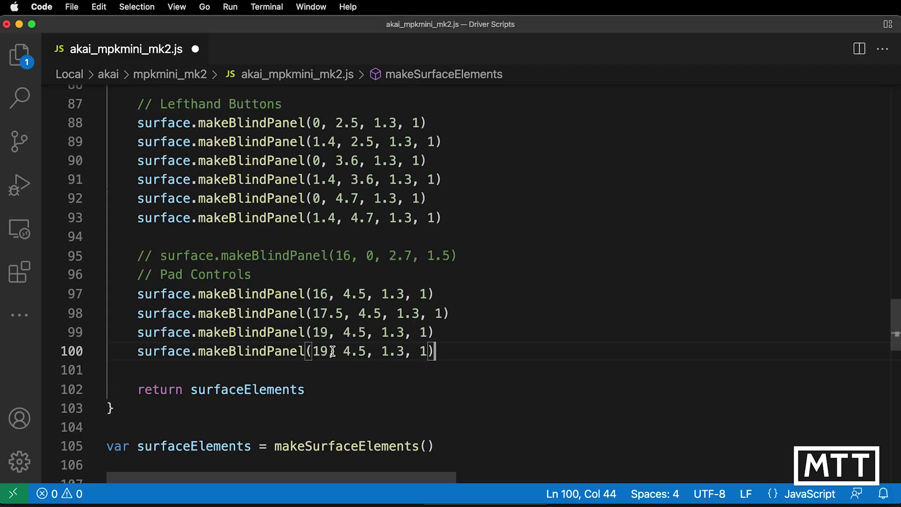
{"action": "double_click", "coordinate": [320, 351]}
{"action": "type", "text": "21"}
{"action": "key", "text": "super+s"}
{"action": "key", "text": "super+Tab"}
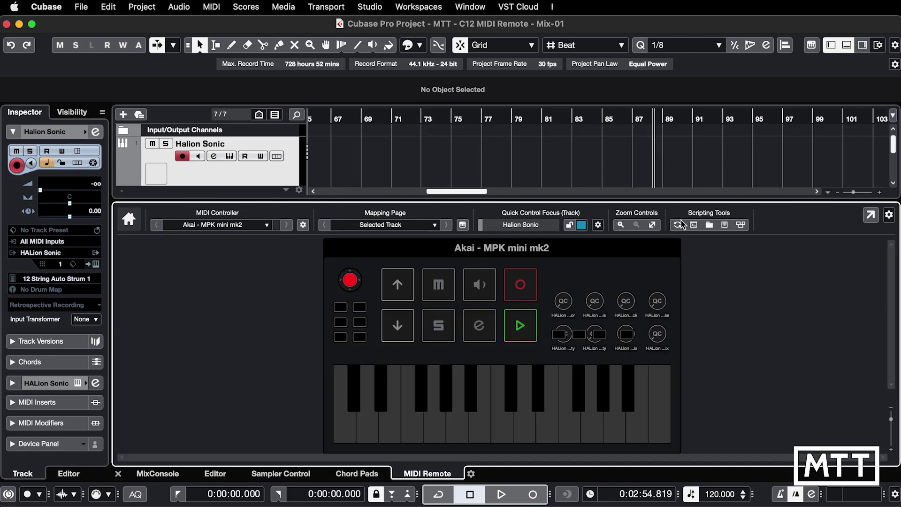
{"action": "key", "text": "super+Tab"}
{"action": "key", "text": "super+Tab"}
{"action": "key", "text": "super+Tab"}
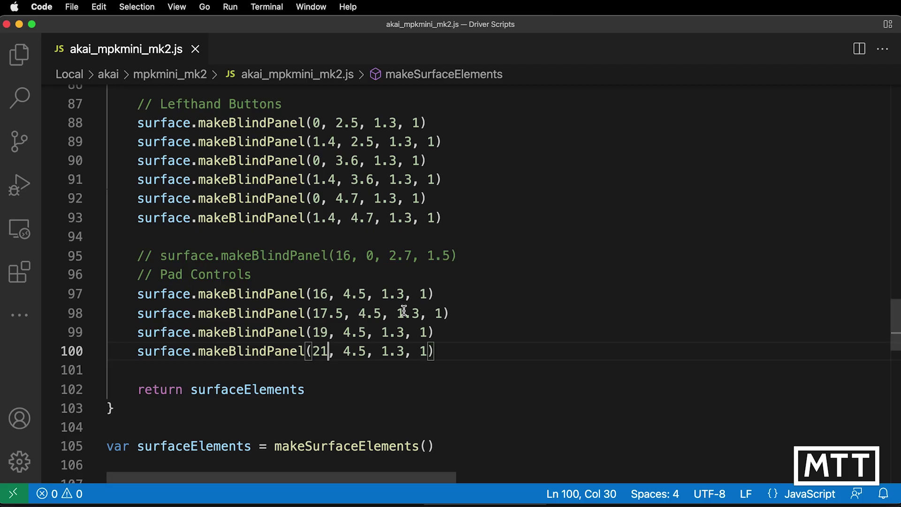
Step: Set the first arguments of the second and third Pad Controls panels to 18 and 20
{"action": "left_click", "coordinate": [344, 314]}
{"action": "key", "text": "BackSpace"}
{"action": "key", "text": "BackSpace"}
{"action": "key", "text": "BackSpace"}
{"action": "type", "text": "8"}
{"action": "key", "text": "Down"}
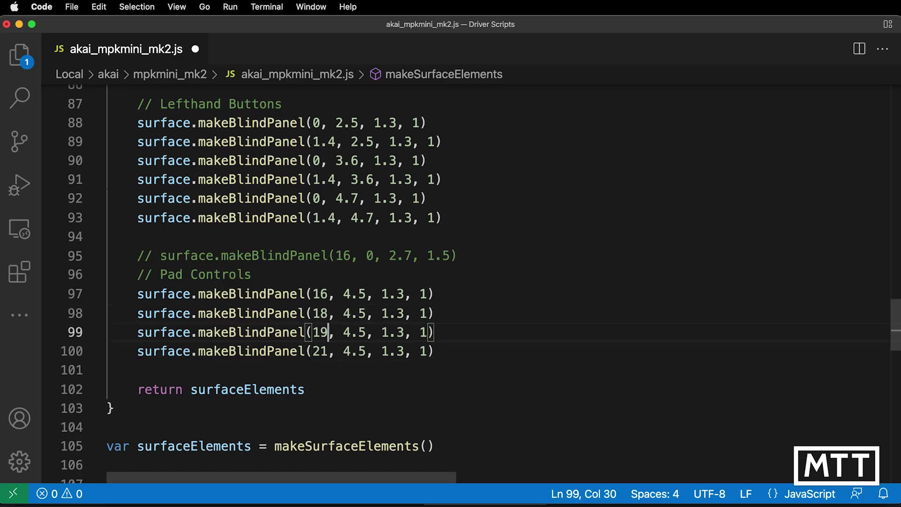
{"action": "key", "text": "BackSpace"}
{"action": "key", "text": "BackSpace"}
{"action": "type", "text": "20"}
Step: Set the fourth Pad Controls panel's first argument to 22.5, save, and reload the scripts in Cubase
{"action": "key", "text": "Down"}
{"action": "key", "text": "BackSpace"}
{"action": "key", "text": "BackSpace"}
{"action": "type", "text": "22.4"}
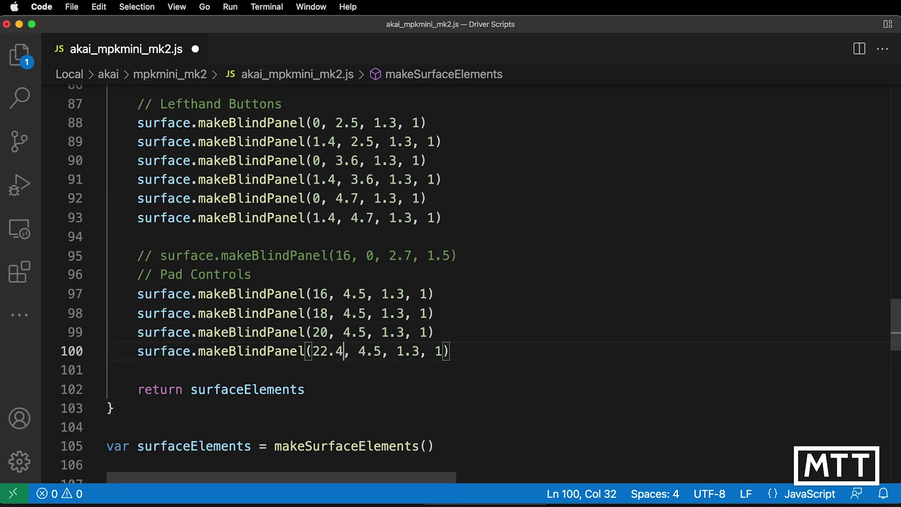
{"action": "key", "text": "BackSpace"}
{"action": "type", "text": "5"}
{"action": "key", "text": "super+s"}
{"action": "key", "text": "super+Tab"}
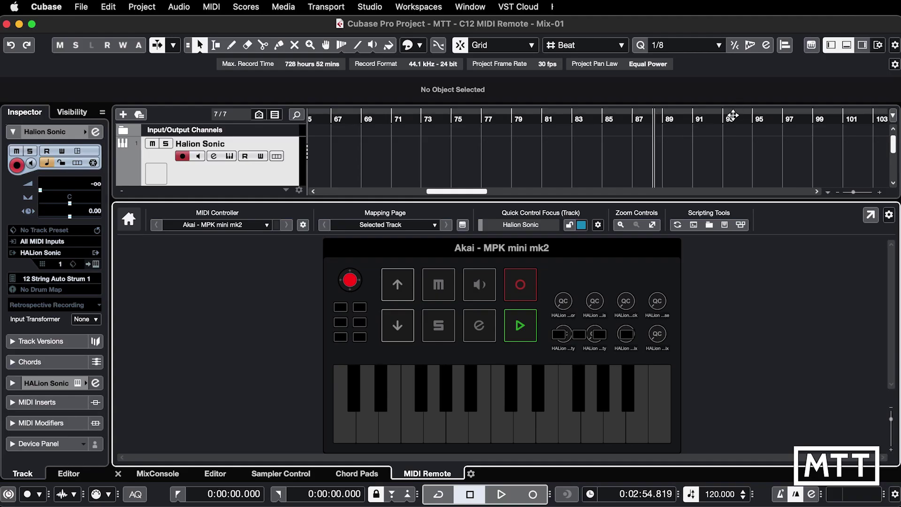
{"action": "left_click", "coordinate": [679, 230]}
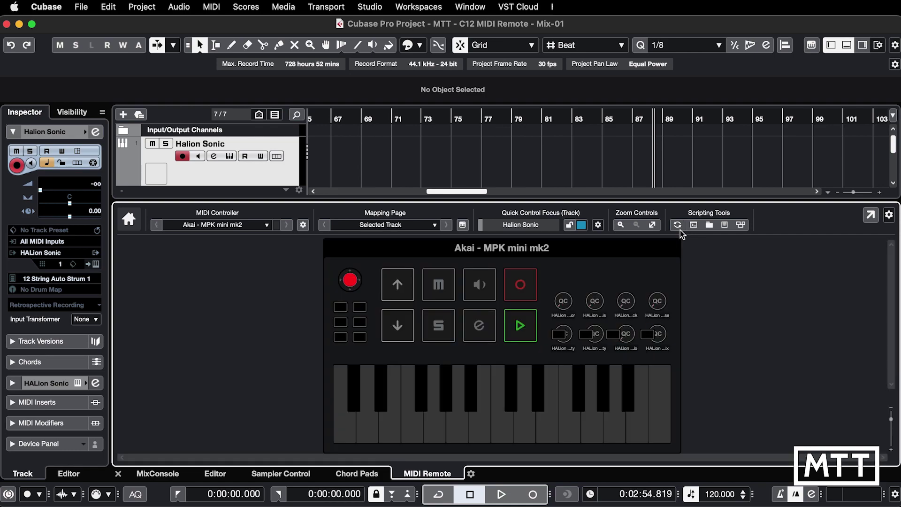
{"action": "key", "text": "super+Tab"}
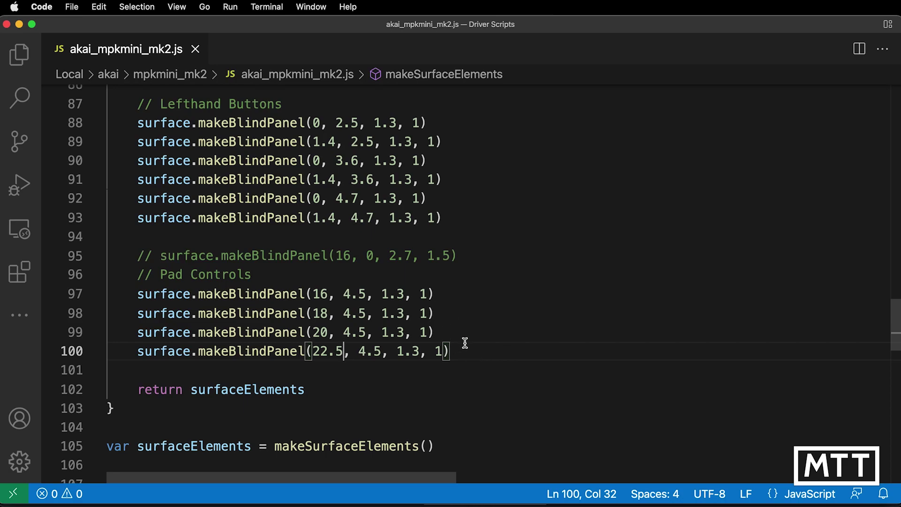
{"action": "key", "text": "super+Tab"}
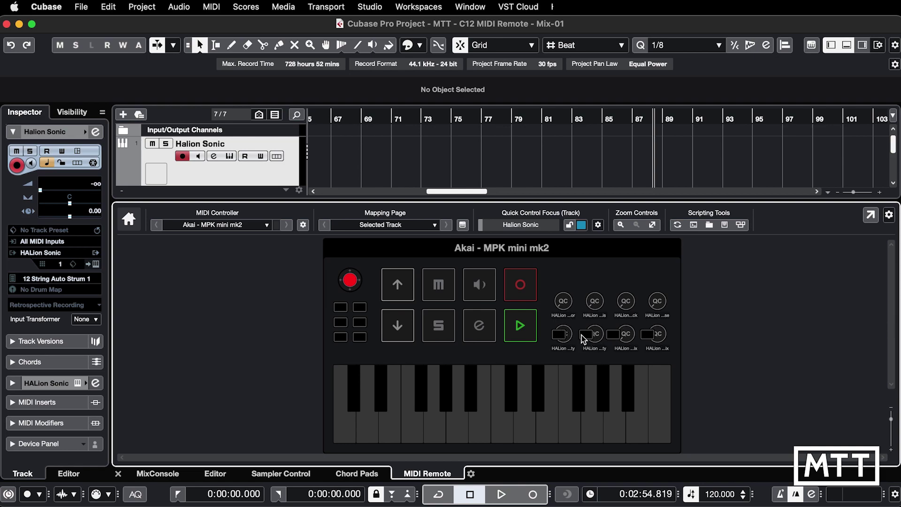
Step: Set the knob strips' y value to 0.25 for the first row and 2.65 for the second, save, and reload the scripts in Cubase
{"action": "key", "text": "super+Tab"}
{"action": "scroll", "coordinate": [559, 311], "scroll_direction": "up", "scroll_amount": 4}
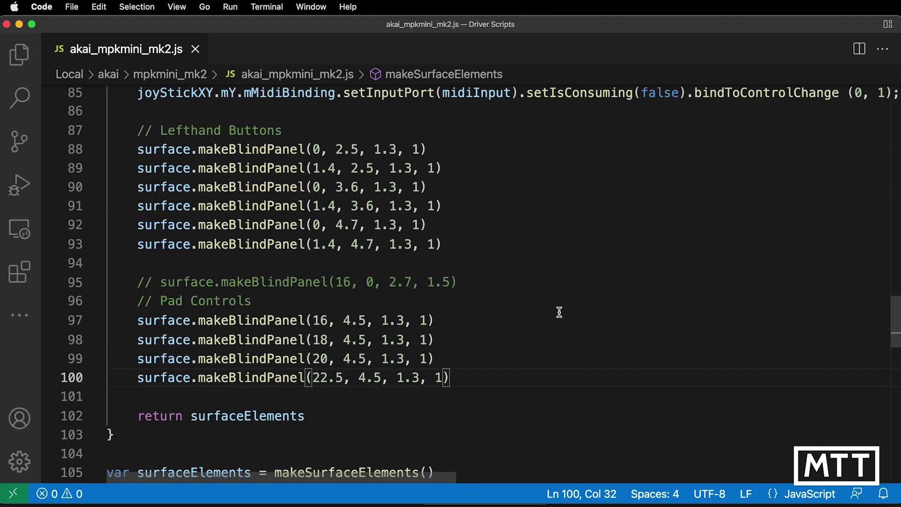
{"action": "scroll", "coordinate": [559, 312], "scroll_direction": "up", "scroll_amount": 6}
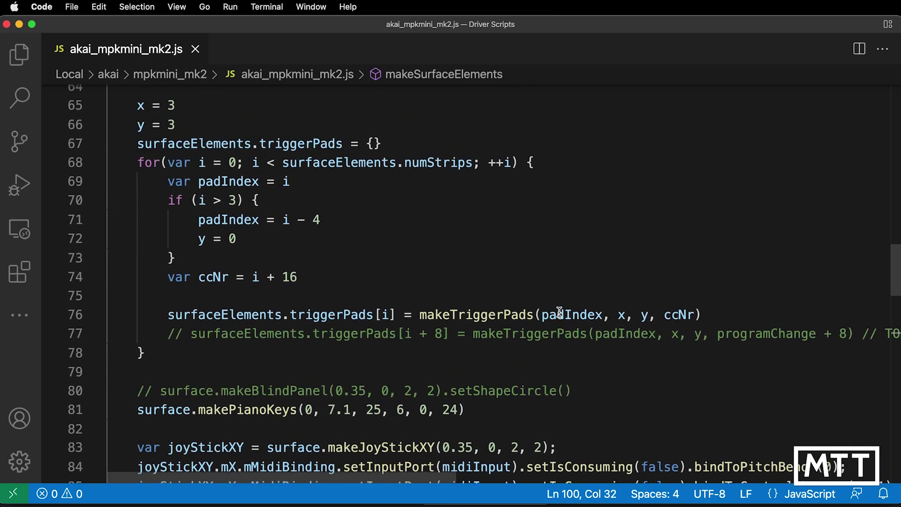
{"action": "scroll", "coordinate": [559, 312], "scroll_direction": "up", "scroll_amount": 4}
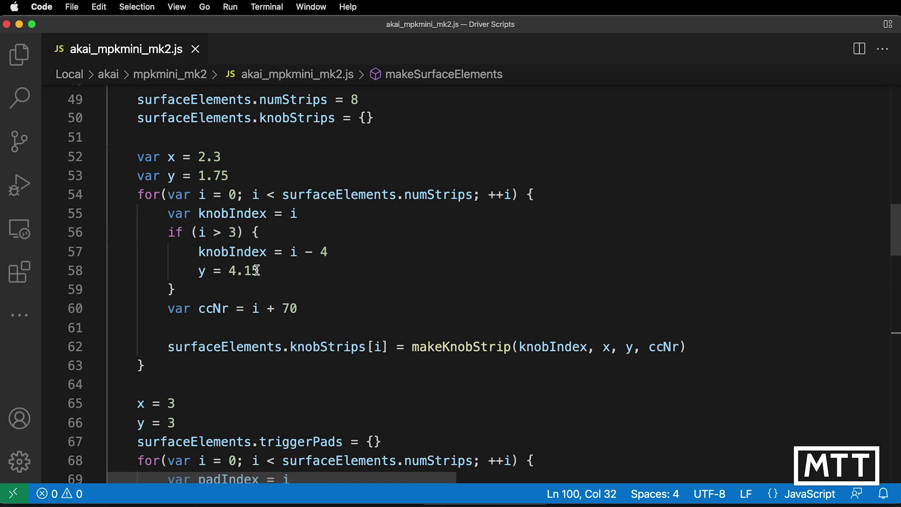
{"action": "key", "text": "super+Tab"}
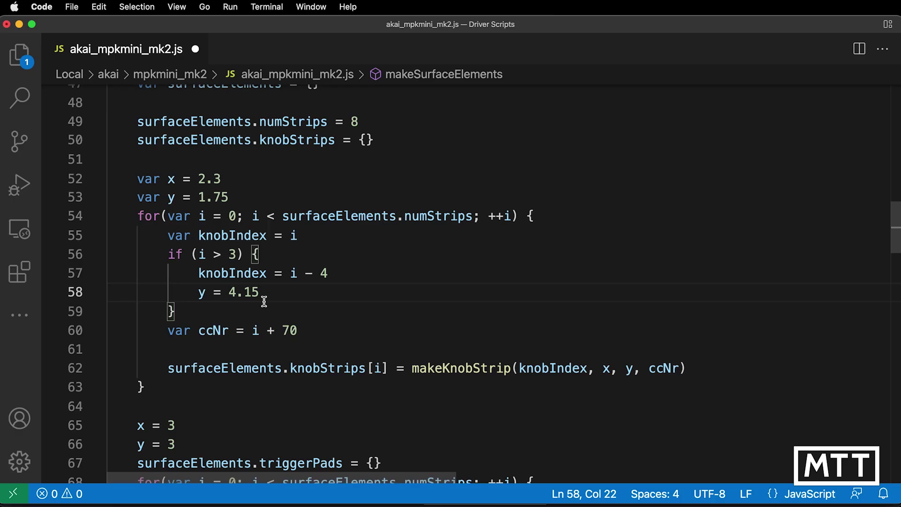
{"action": "left_click_drag", "start_coordinate": [229, 197], "coordinate": [197, 197]}
{"action": "type", "text": "0.25"}
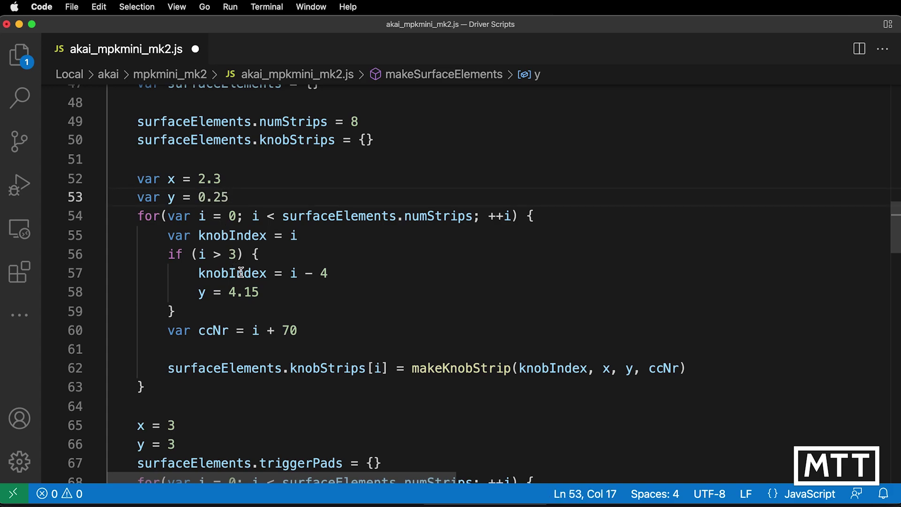
{"action": "left_click_drag", "start_coordinate": [259, 292], "coordinate": [229, 291]}
{"action": "type", "text": "2.65"}
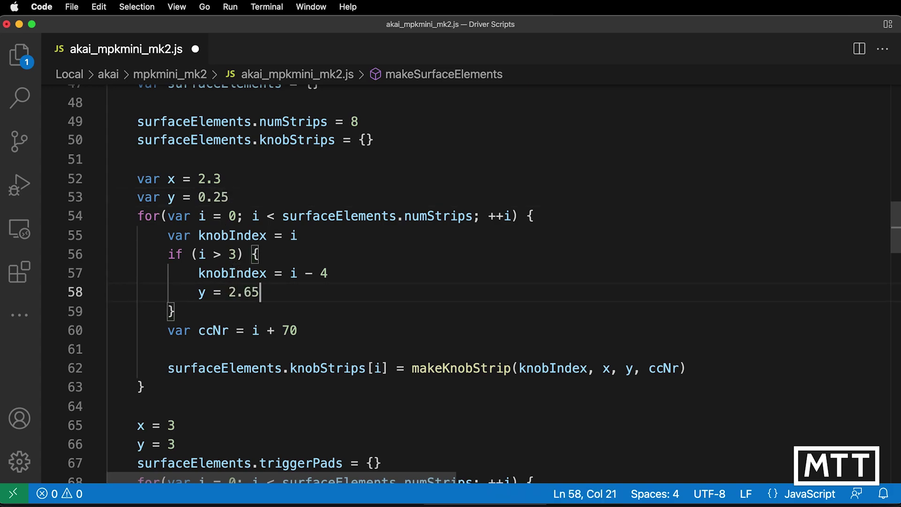
{"action": "key", "text": "super+s"}
{"action": "key", "text": "super+Tab"}
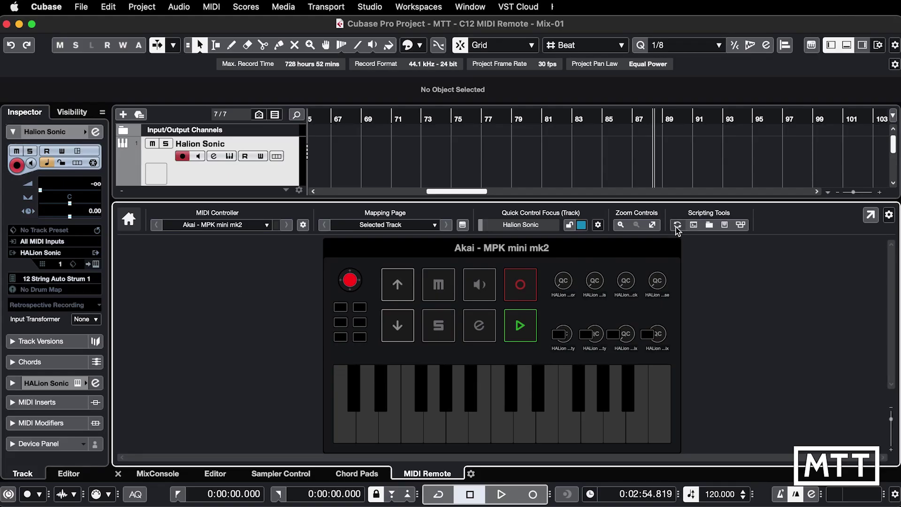
{"action": "left_click", "coordinate": [676, 227]}
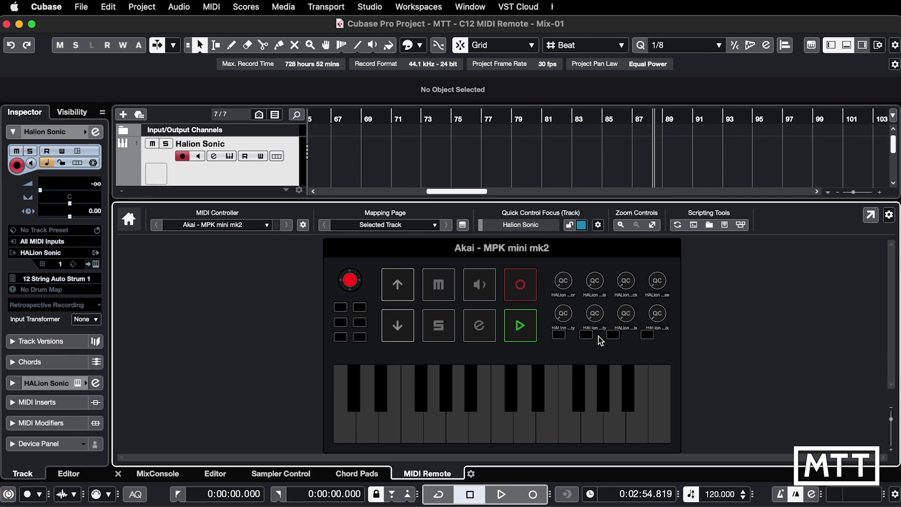
Step: Set the first Pad Controls panel's second argument to 4.75, save, and reload the scripts in Cubase
{"action": "key", "text": "super+Tab"}
{"action": "scroll", "coordinate": [543, 368], "scroll_direction": "down", "scroll_amount": 10}
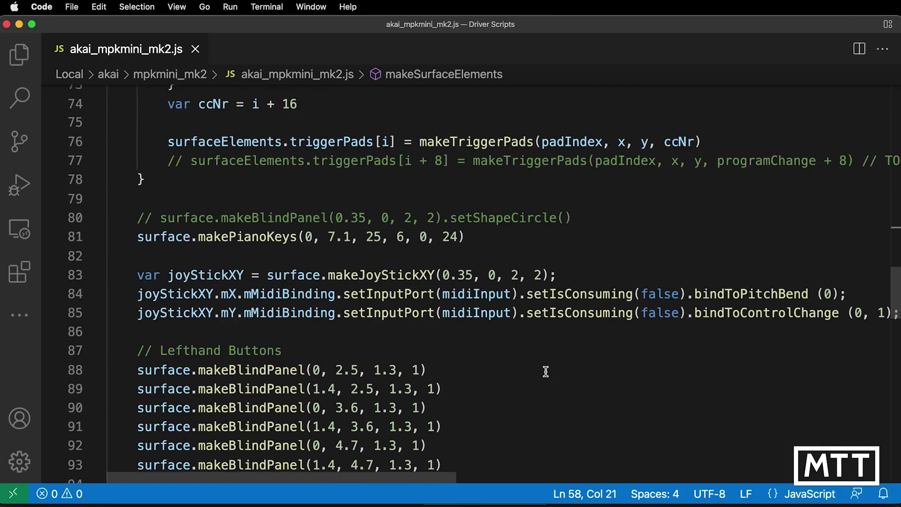
{"action": "scroll", "coordinate": [544, 371], "scroll_direction": "down", "scroll_amount": 2}
{"action": "left_click", "coordinate": [364, 326]}
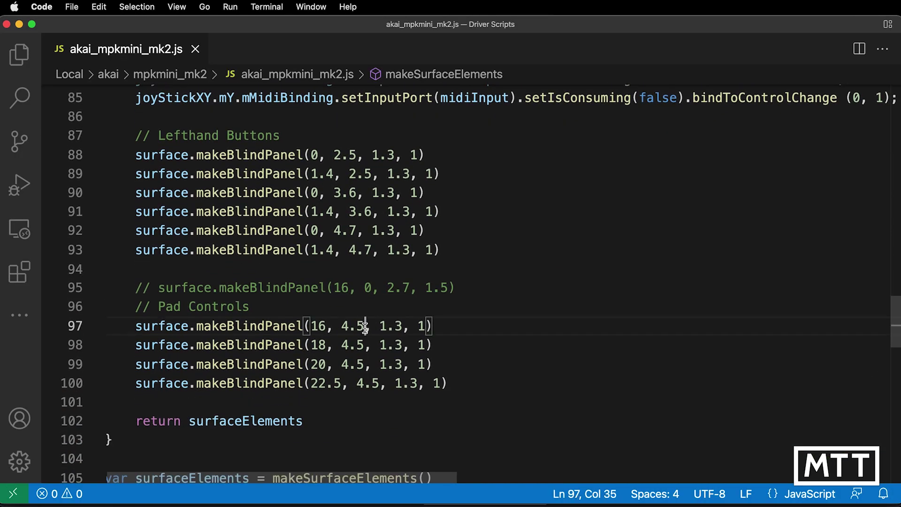
{"action": "key", "text": "BackSpace"}
{"action": "type", "text": "75"}
{"action": "key", "text": "super+s"}
{"action": "key", "text": "super+Tab"}
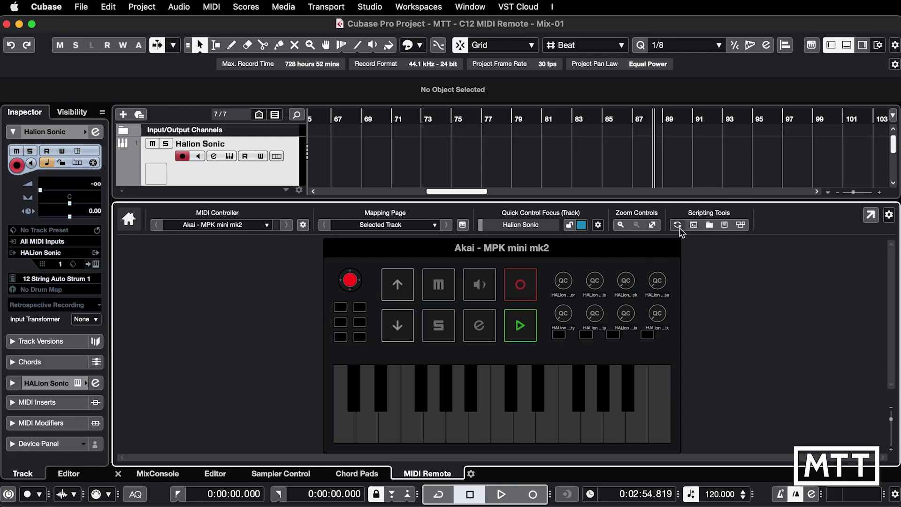
{"action": "left_click", "coordinate": [678, 226]}
Step: Set the second argument of the other three Pad Controls panels to 4.75, save, and reload the scripts in Cubase
{"action": "key", "text": "super+Tab"}
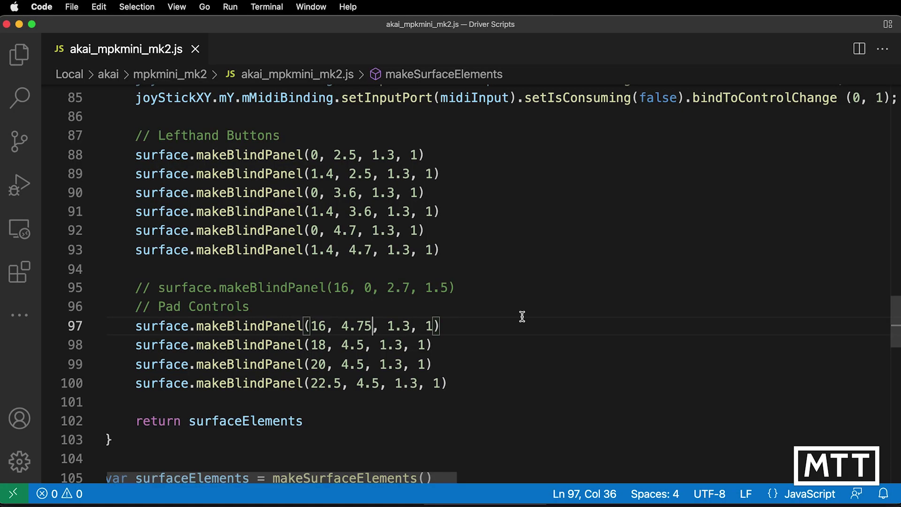
{"action": "left_click", "coordinate": [357, 345]}
{"action": "type", "text": "7"}
{"action": "left_click", "coordinate": [358, 364]}
{"action": "type", "text": "7"}
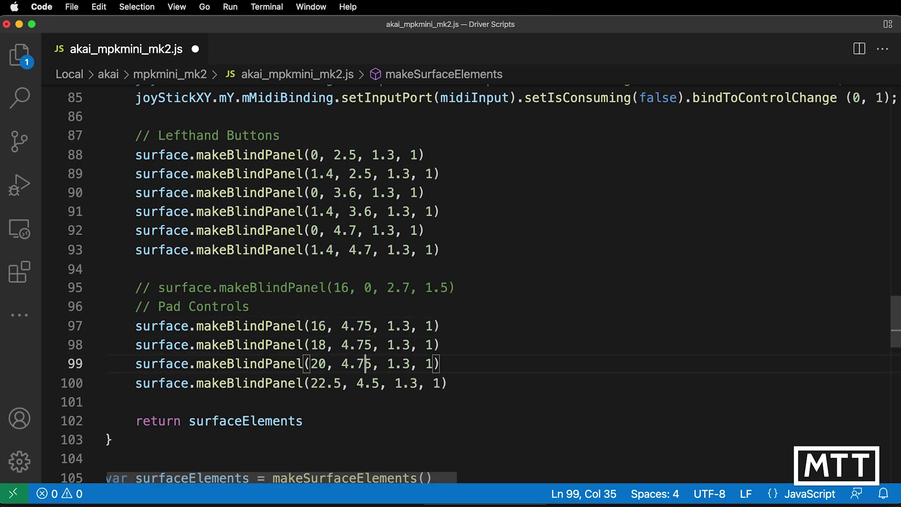
{"action": "left_click", "coordinate": [372, 383]}
{"action": "type", "text": "7"}
{"action": "key", "text": "super+s"}
{"action": "key", "text": "super+Tab"}
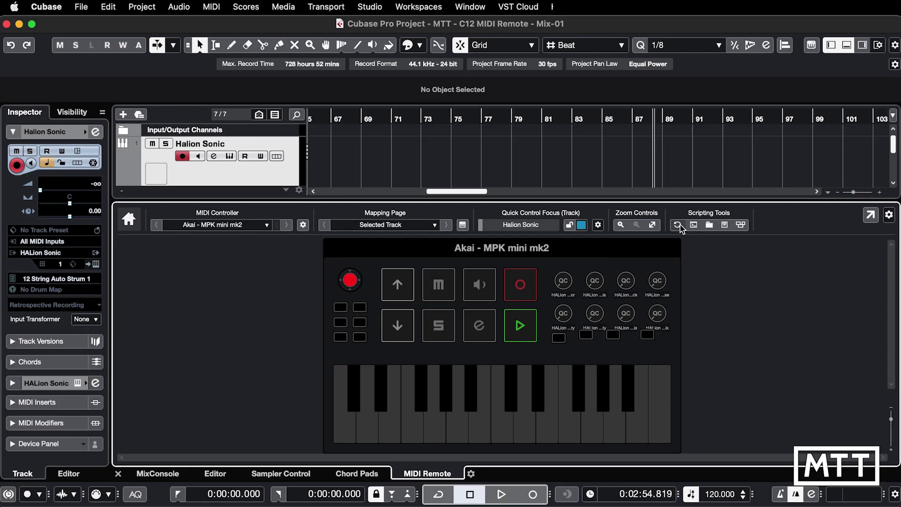
{"action": "left_click", "coordinate": [678, 226]}
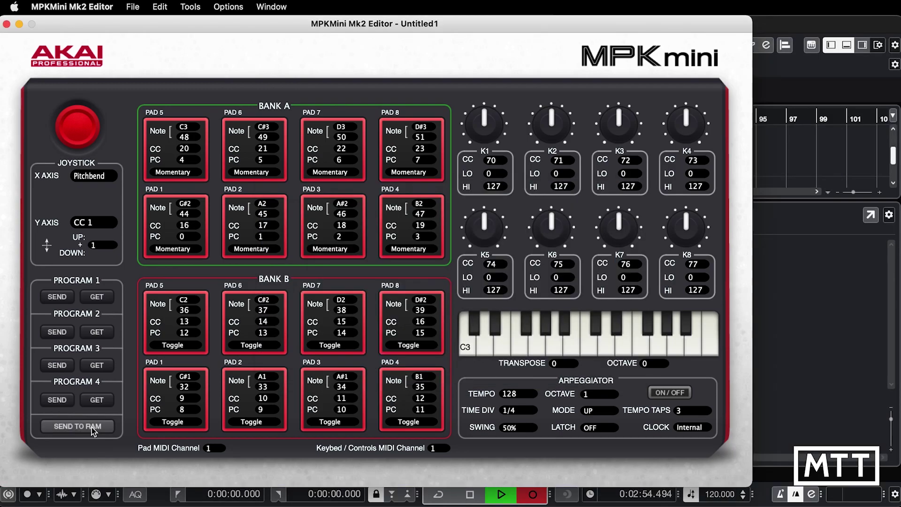
Step: Switch from the MPKMini Mk2 Editor back to the Cubase project
{"action": "left_click", "coordinate": [802, 297]}
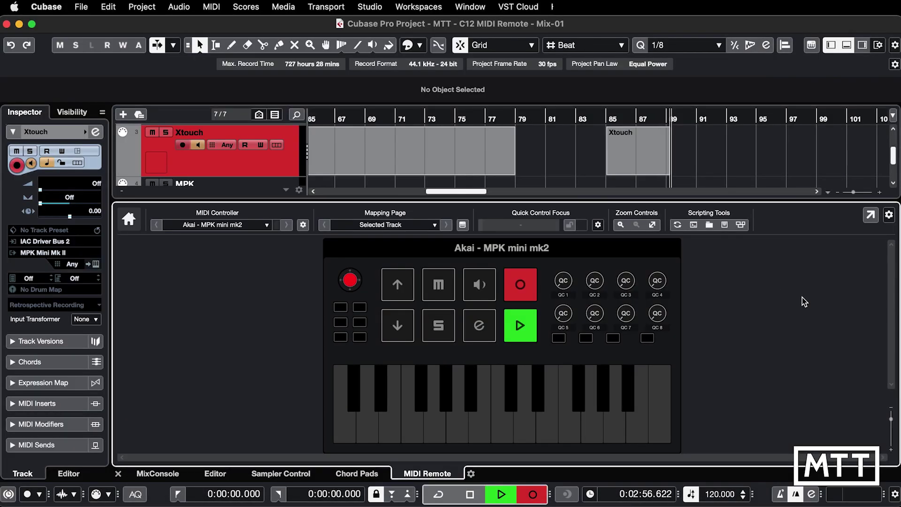
Step: Stop the recording and open the recorded Xtouch part in the List Editor
{"action": "key", "text": "space"}
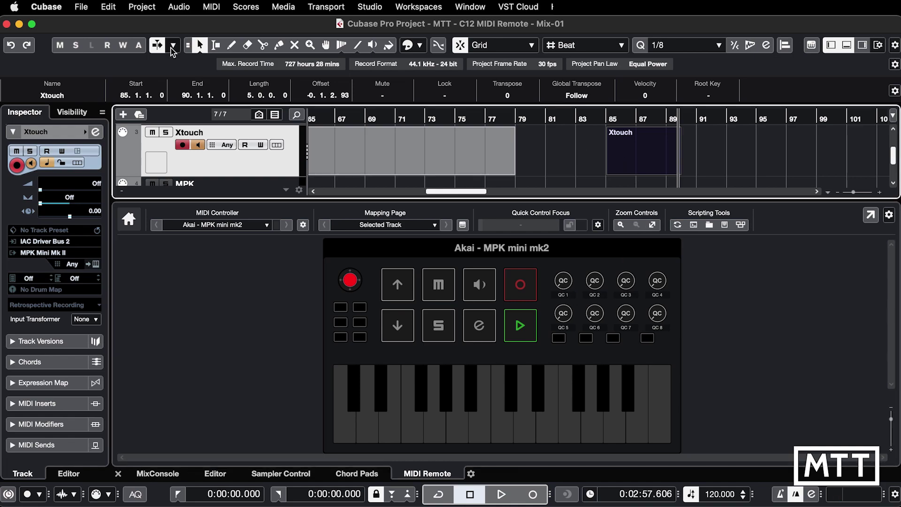
{"action": "left_click", "coordinate": [211, 7]}
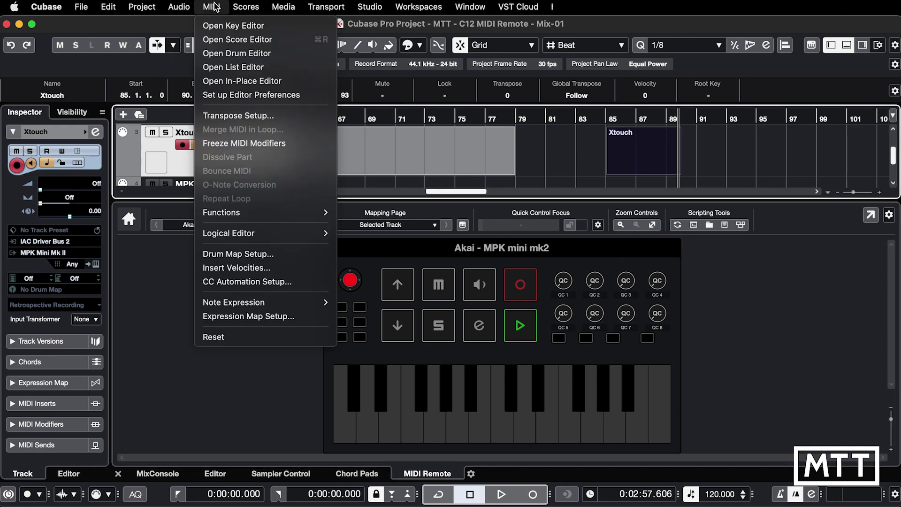
{"action": "left_click", "coordinate": [241, 74]}
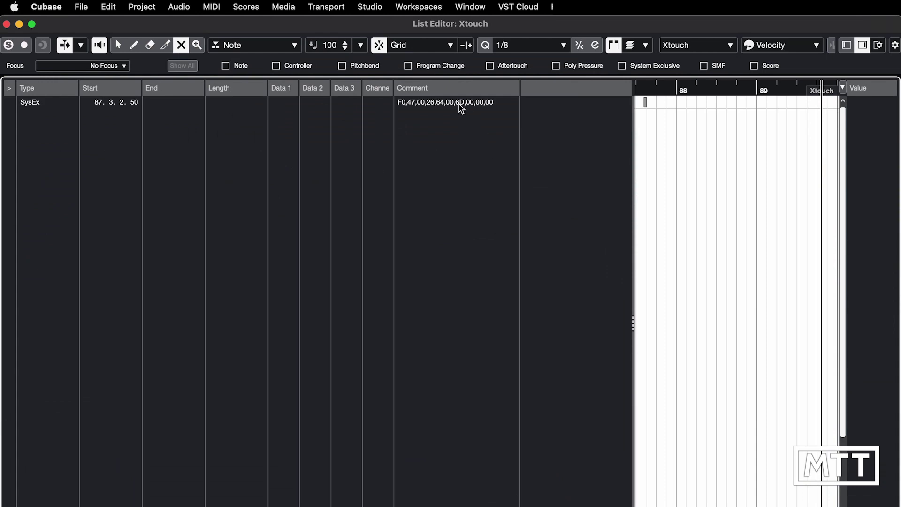
Step: Examine the bytes of the recorded SysEx event in the MIDI SysEx Editor, leaving them unchanged
{"action": "double_click", "coordinate": [439, 106]}
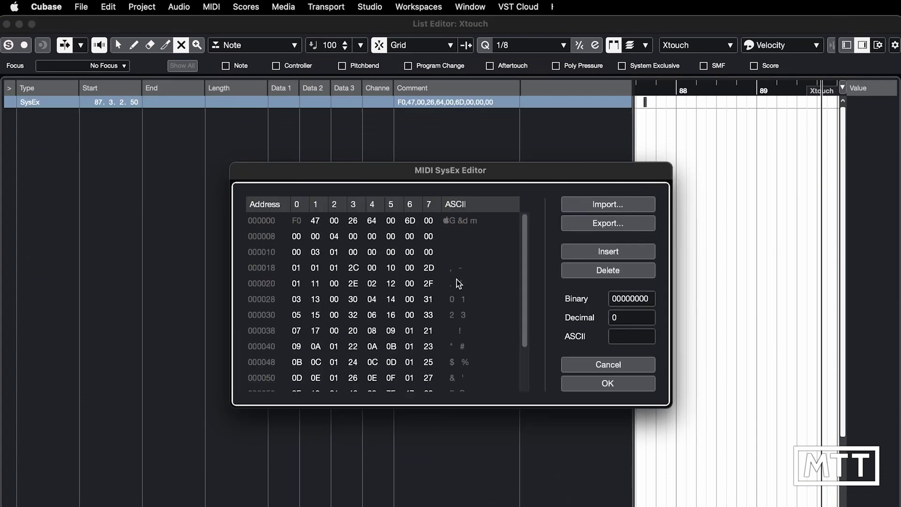
{"action": "left_click_drag", "start_coordinate": [526, 300], "coordinate": [521, 275]}
{"action": "left_click", "coordinate": [45, 10]}
{"action": "left_click", "coordinate": [133, 182]}
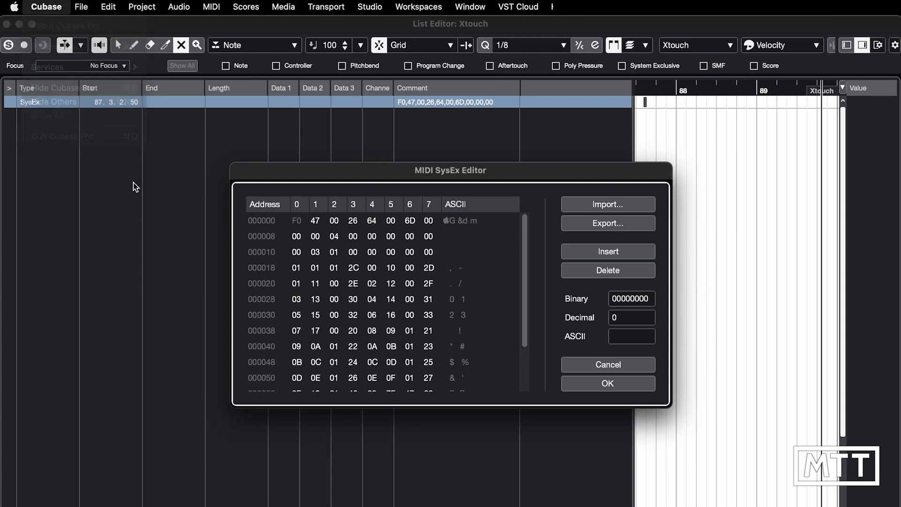
{"action": "left_click", "coordinate": [605, 370]}
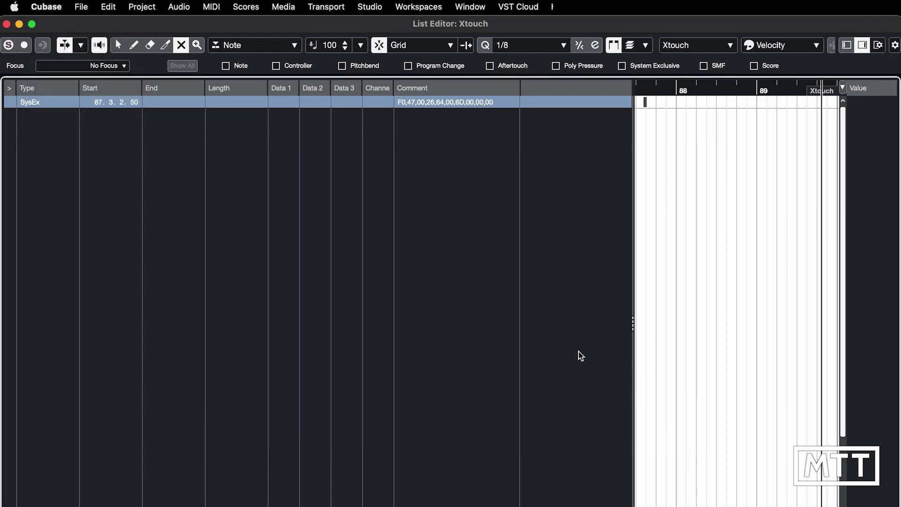
Step: Check the SysEx options for Record and Thru in the MIDI Filter preferences, then close the preferences
{"action": "left_click", "coordinate": [45, 7]}
{"action": "left_click", "coordinate": [65, 48]}
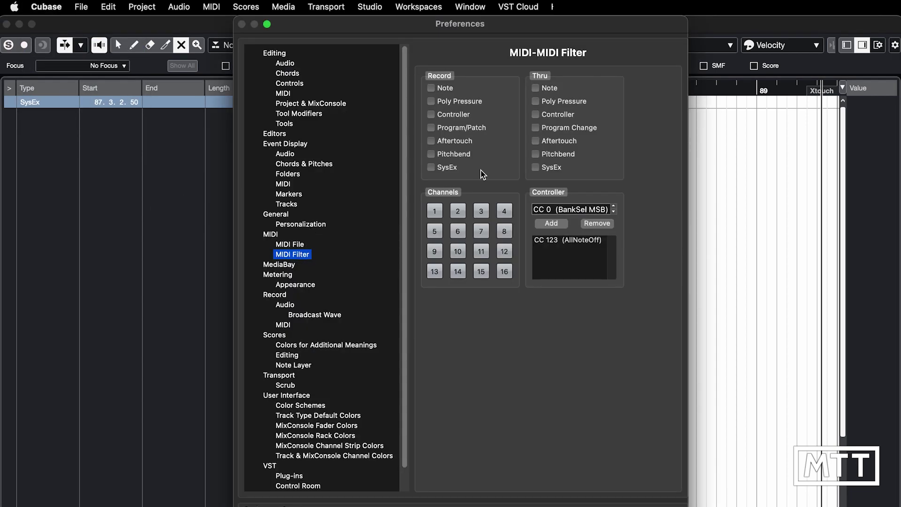
{"action": "left_click", "coordinate": [451, 166]}
{"action": "left_click", "coordinate": [546, 168]}
{"action": "left_click", "coordinate": [544, 168]}
{"action": "left_click", "coordinate": [431, 168]}
{"action": "key", "text": "Return"}
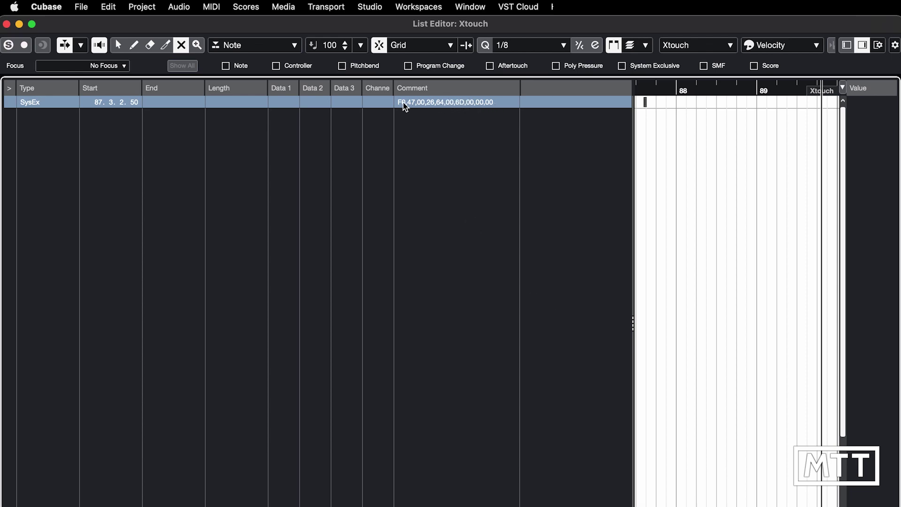
Step: Export the recorded SysEx event from the MIDI SysEx Editor to the Documents folder as mpk_mk2_ram.syx
{"action": "double_click", "coordinate": [473, 104]}
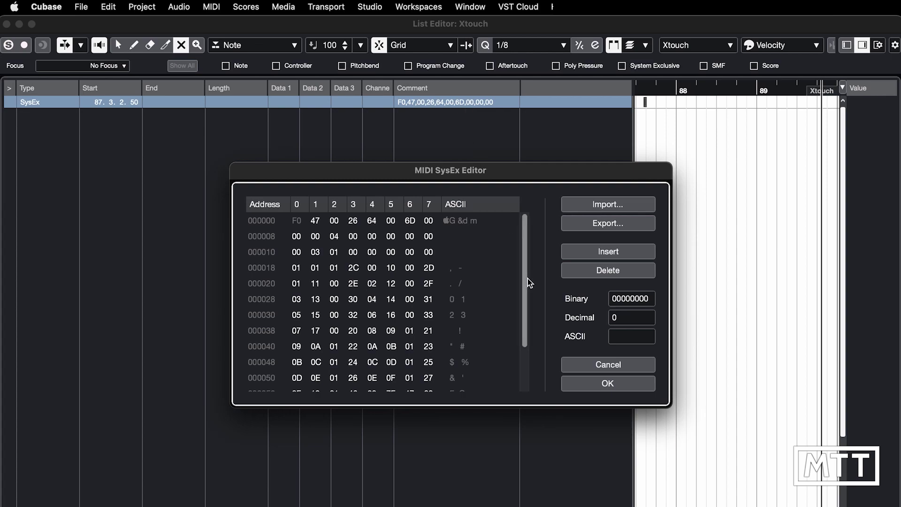
{"action": "left_click_drag", "start_coordinate": [527, 277], "coordinate": [519, 255]}
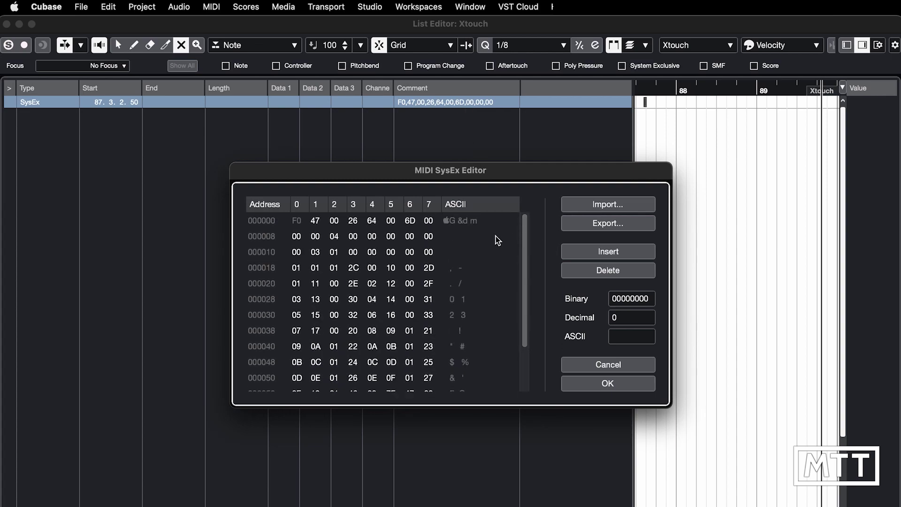
{"action": "left_click", "coordinate": [587, 230]}
{"action": "type", "text": "mp"}
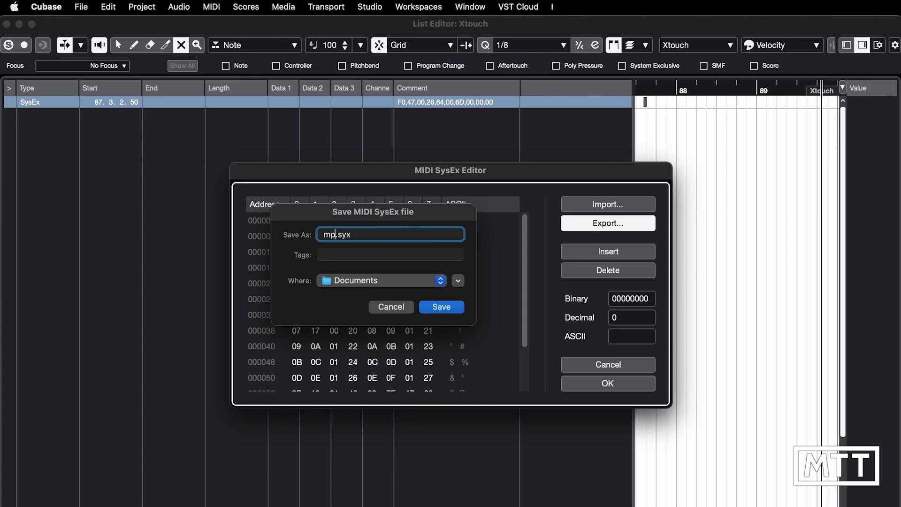
{"action": "type", "text": "k_mk2_ram"}
{"action": "left_click", "coordinate": [441, 307]}
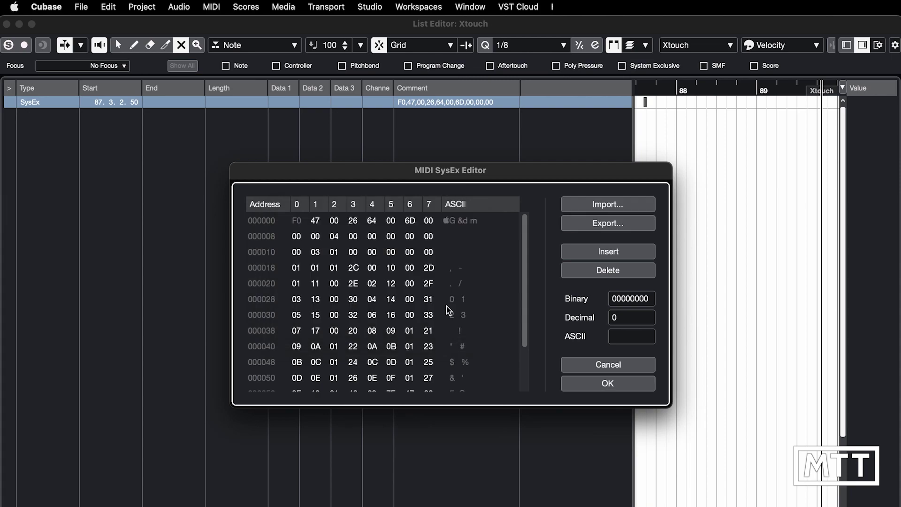
Step: Switch to Finder and place mpk_mk2_ram.syx in the Local/akai/mpkmini_mk2 folder beside the script
{"action": "key", "text": "super+Tab"}
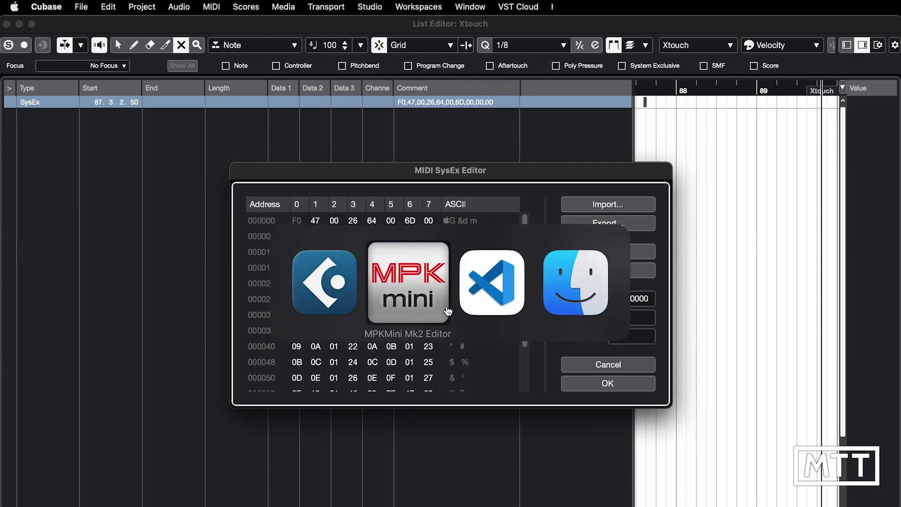
{"action": "key", "text": "super+Tab"}
{"action": "key", "text": "super+Tab"}
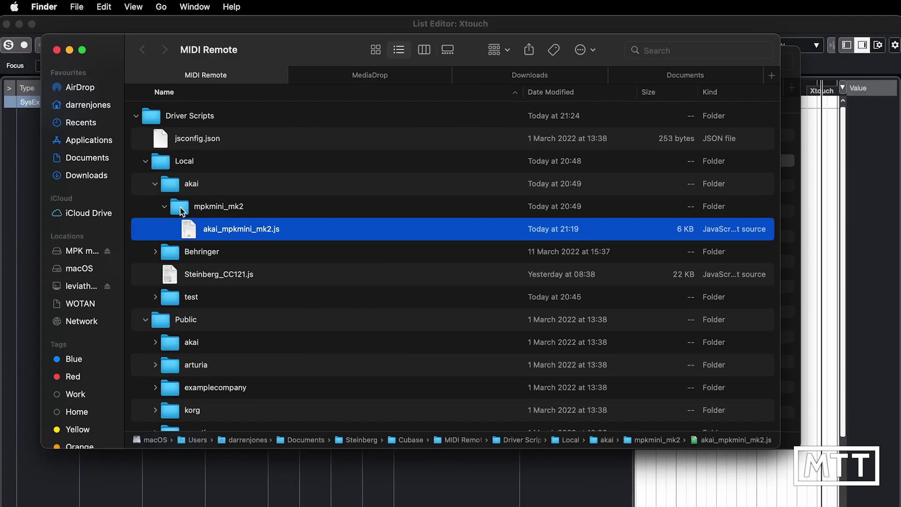
{"action": "double_click", "coordinate": [183, 212]}
{"action": "key", "text": "super+v"}
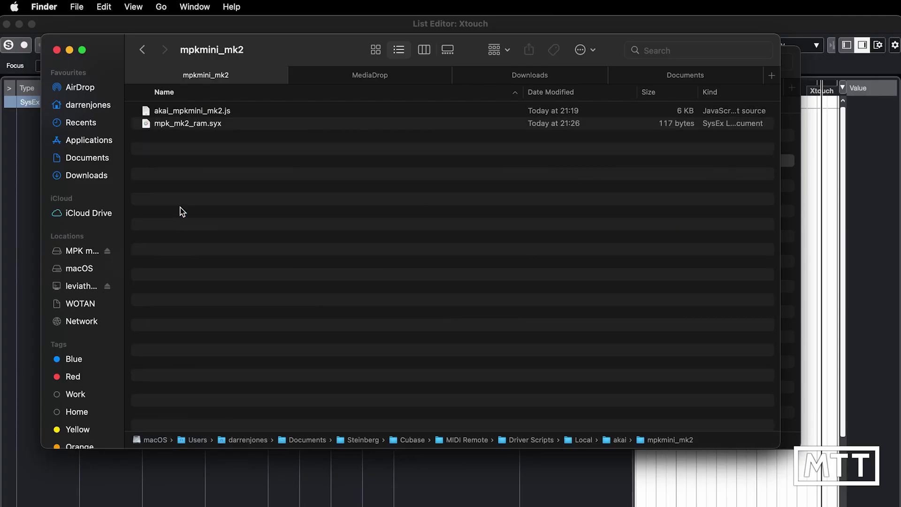
{"action": "left_click", "coordinate": [142, 49]}
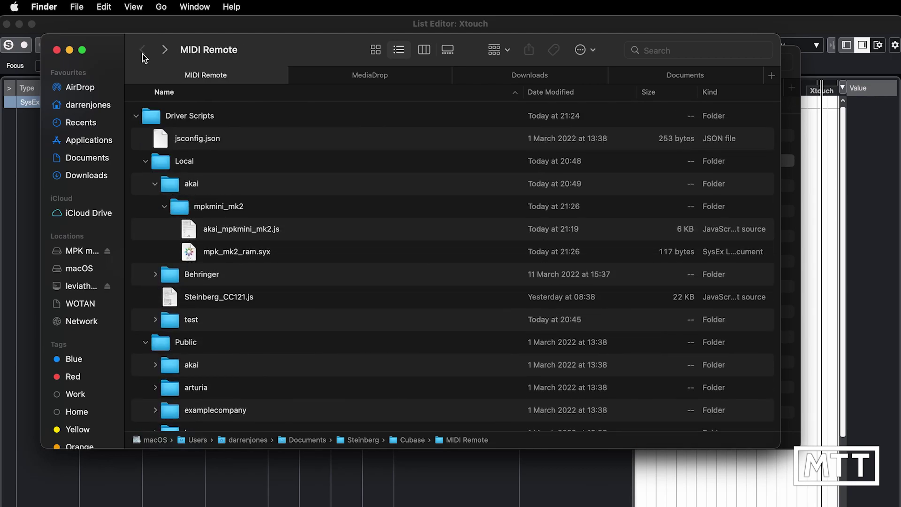
{"action": "left_click", "coordinate": [233, 257]}
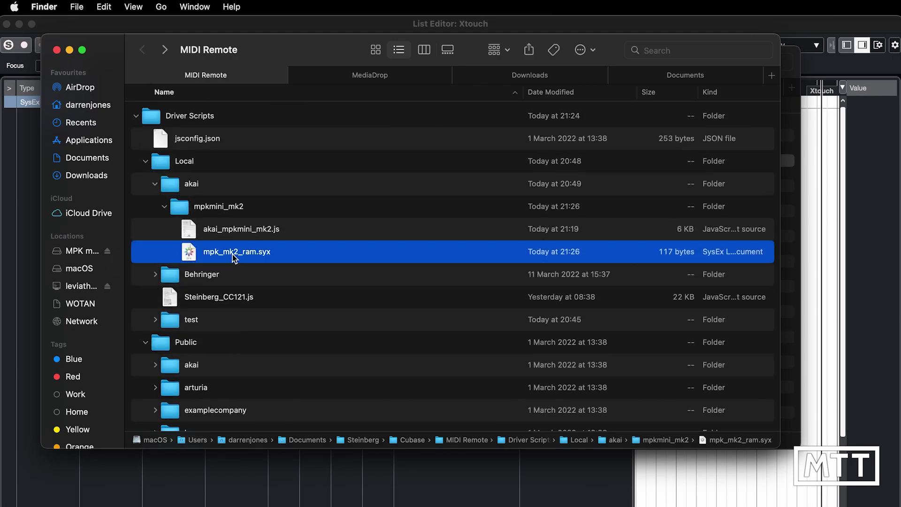
Step: Switch to Visual Studio Code and uncomment the deviceDriver.mOnActivate function in akai_mpkmini_mk2.js
{"action": "key", "text": "super+Tab"}
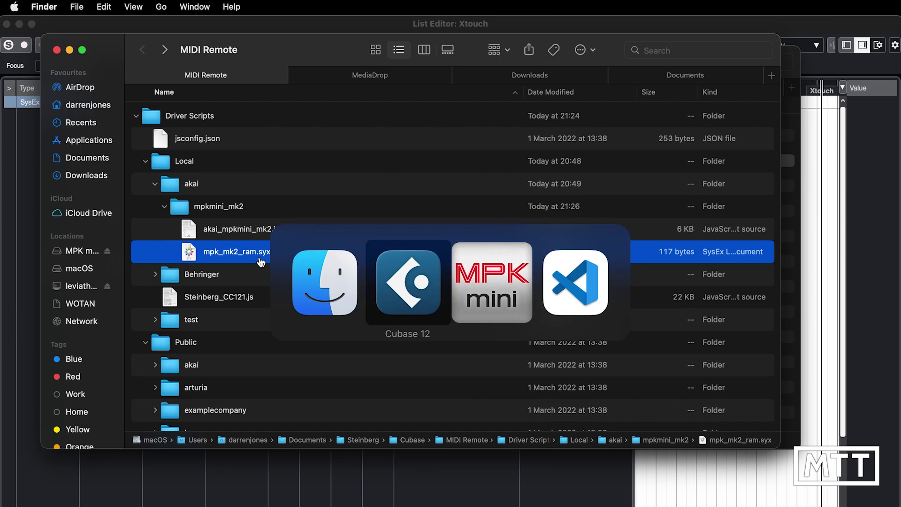
{"action": "key", "text": "super+Tab"}
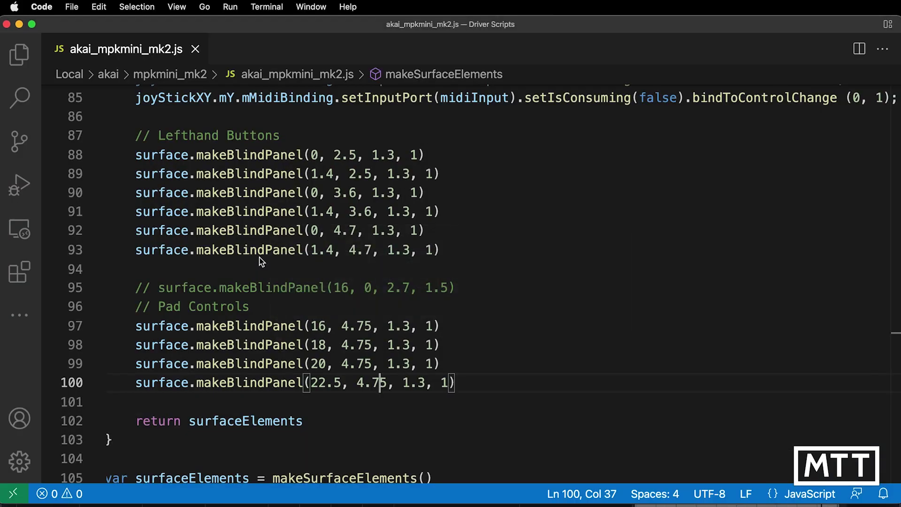
{"action": "scroll", "coordinate": [453, 265], "scroll_direction": "up", "scroll_amount": 20}
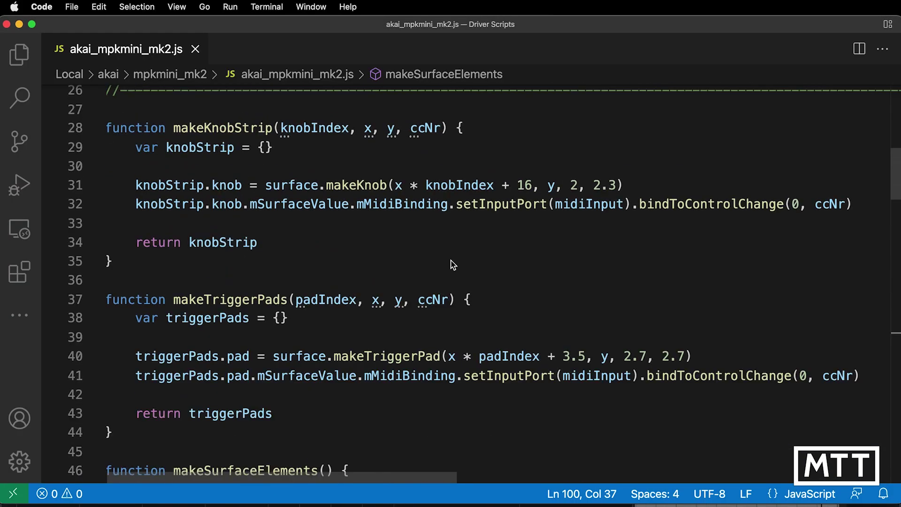
{"action": "scroll", "coordinate": [452, 263], "scroll_direction": "down", "scroll_amount": 2}
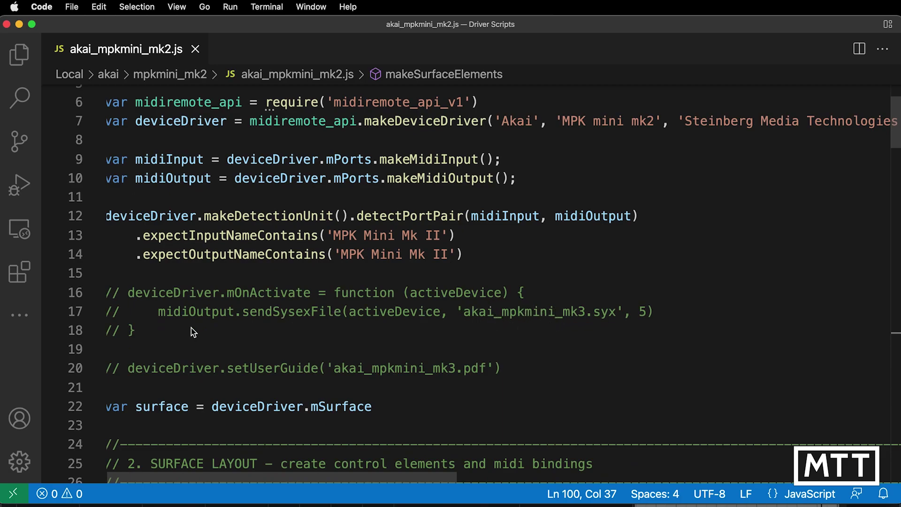
{"action": "left_click_drag", "start_coordinate": [137, 330], "coordinate": [101, 301]}
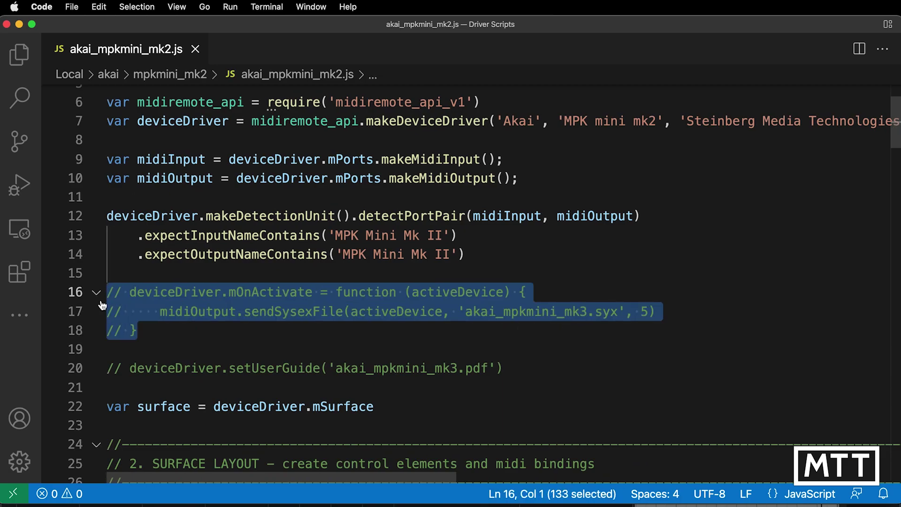
{"action": "key", "text": "super+slash"}
{"action": "left_click", "coordinate": [532, 323]}
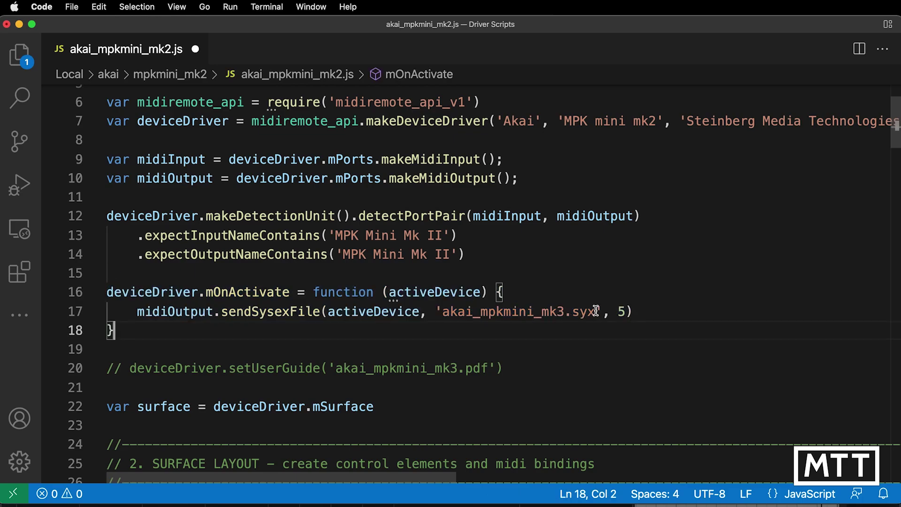
Step: Replace the file name in the sendSysexFile call with mpk_mk2_ram.syx, copied from the file in the project folder, and save the script
{"action": "key", "text": "super+b"}
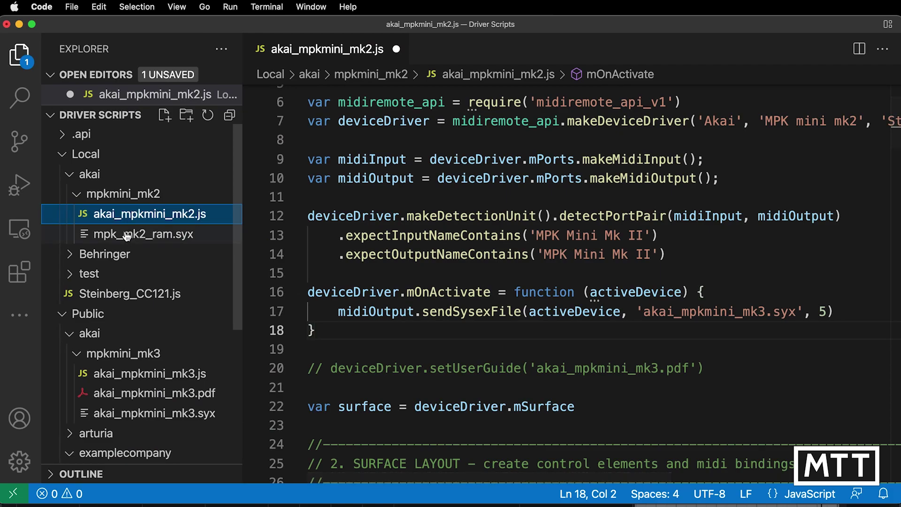
{"action": "left_click", "coordinate": [134, 234]}
{"action": "key", "text": "Return"}
{"action": "key", "text": "super+a"}
{"action": "key", "text": "super+c"}
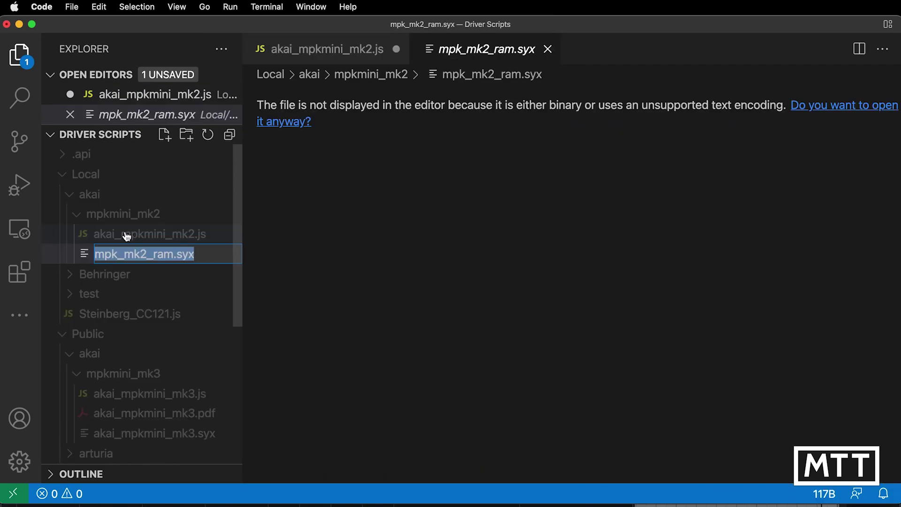
{"action": "key", "text": "Escape"}
{"action": "key", "text": "super+b"}
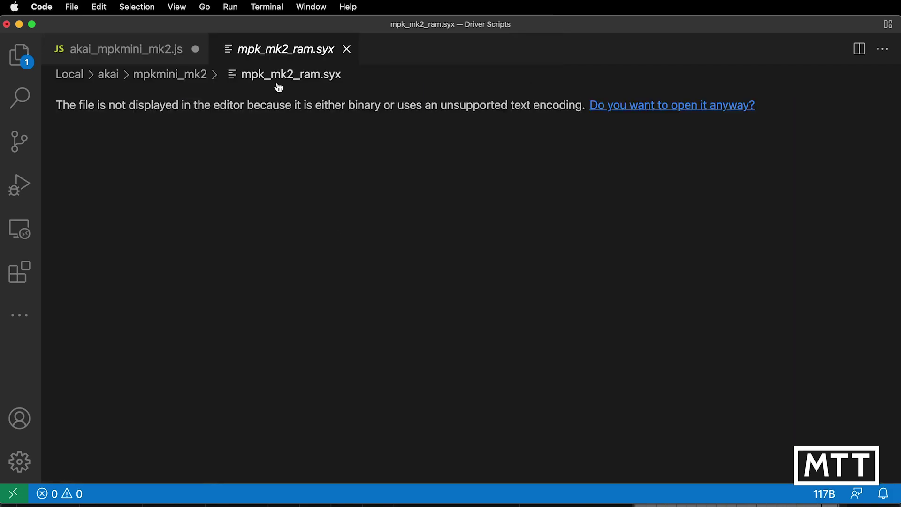
{"action": "left_click", "coordinate": [347, 49]}
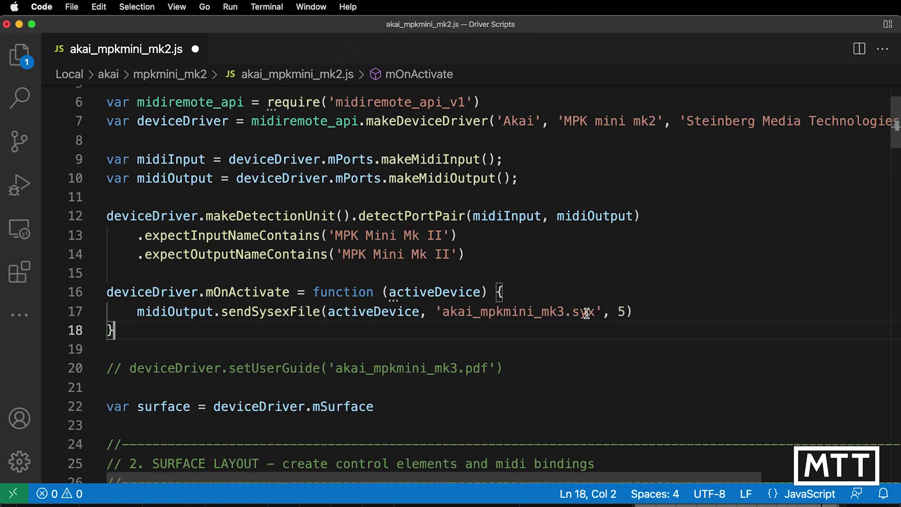
{"action": "left_click_drag", "start_coordinate": [594, 311], "coordinate": [443, 314]}
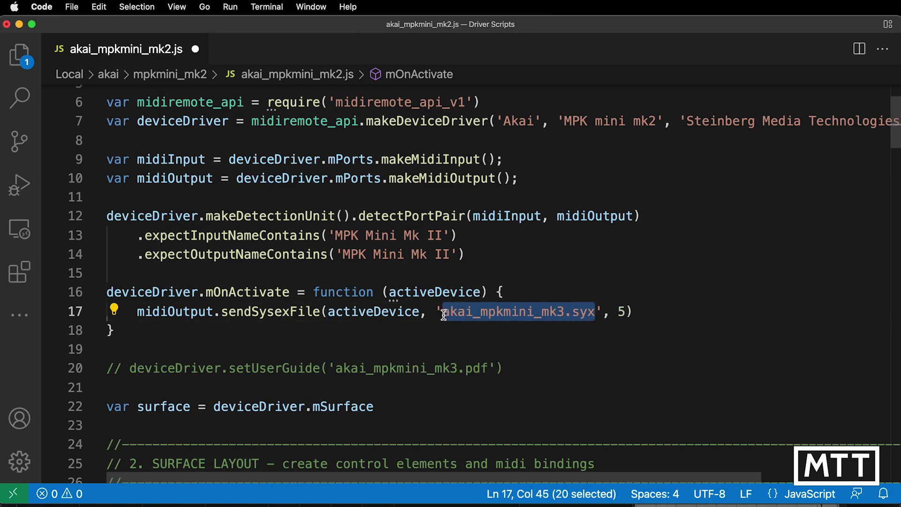
{"action": "key", "text": "super+v"}
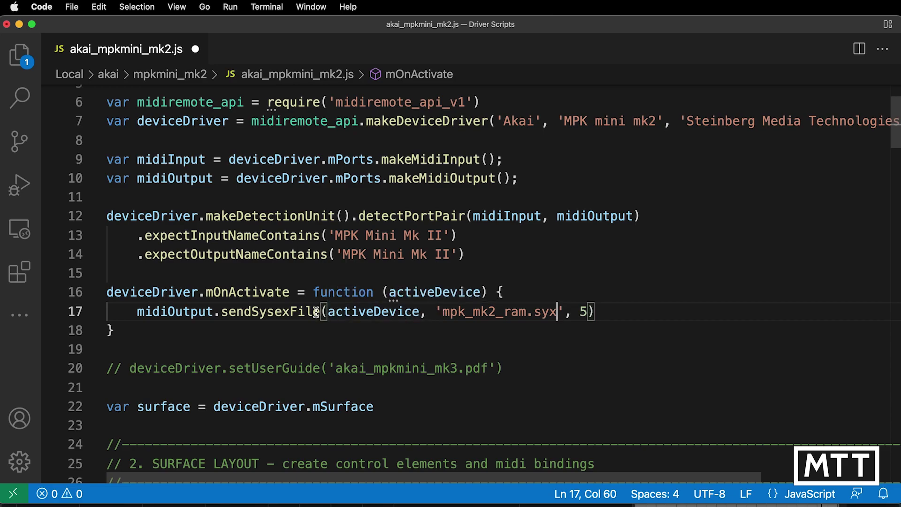
{"action": "mouse_move", "coordinate": [303, 313]}
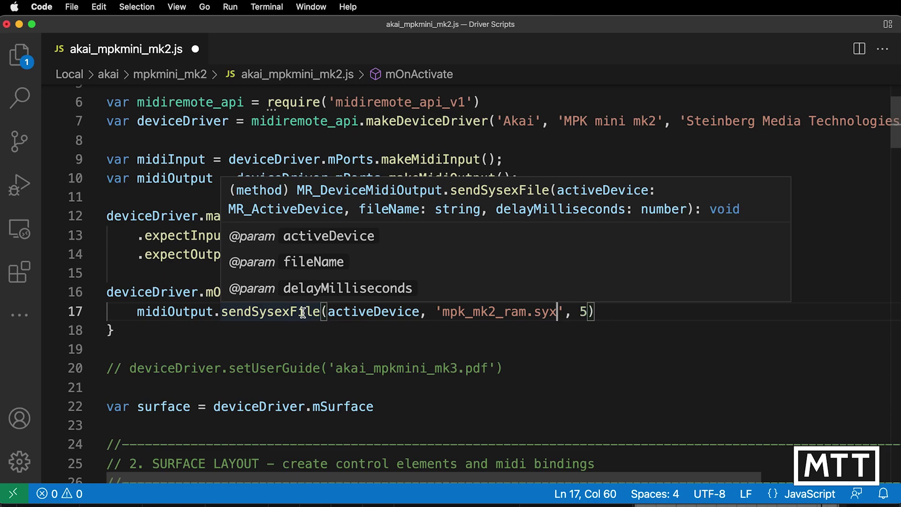
{"action": "key", "text": "super+s"}
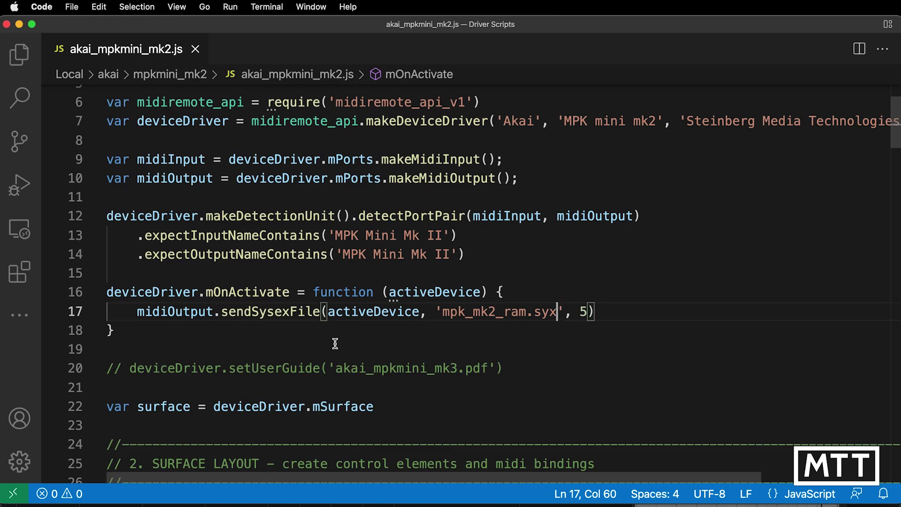
Step: Return to Cubase, close the SysEx Editor and List Editor, and reload the MIDI Remote scripts
{"action": "key", "text": "super+Tab"}
{"action": "key", "text": "super+Tab"}
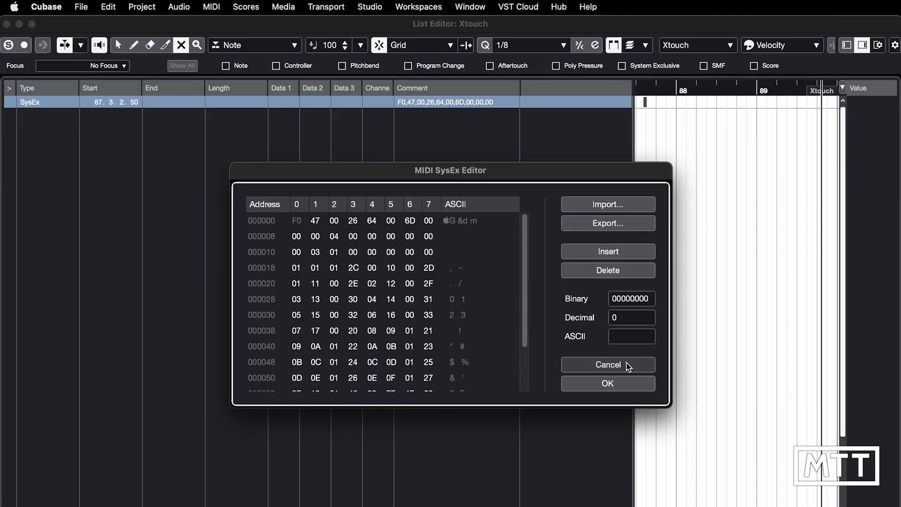
{"action": "left_click", "coordinate": [624, 367]}
{"action": "key", "text": "super+w"}
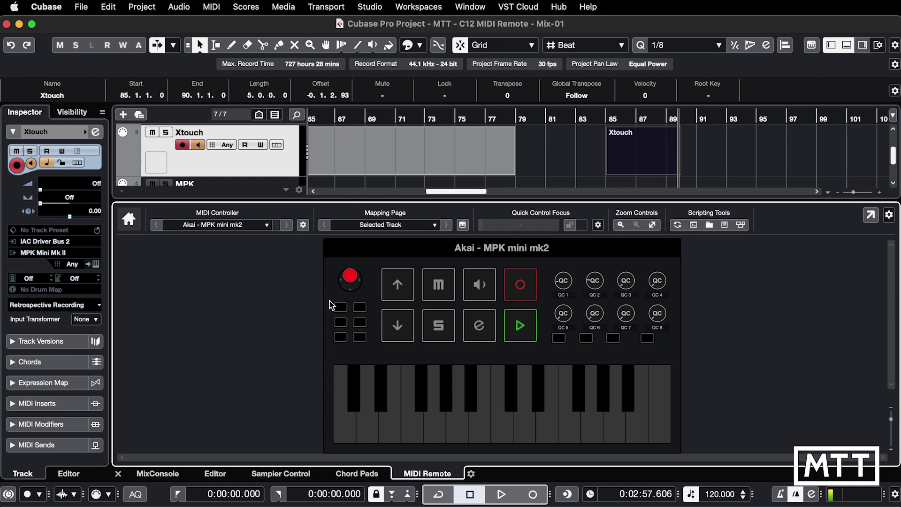
{"action": "left_click", "coordinate": [676, 225]}
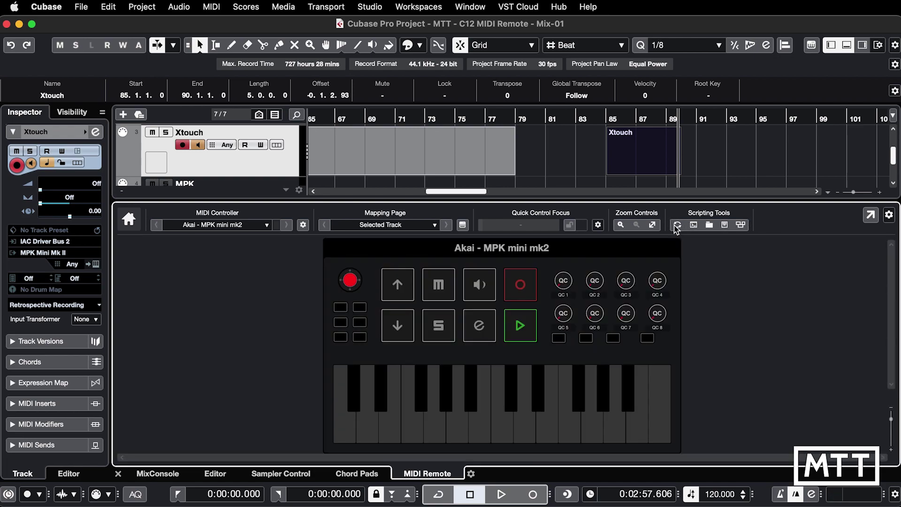